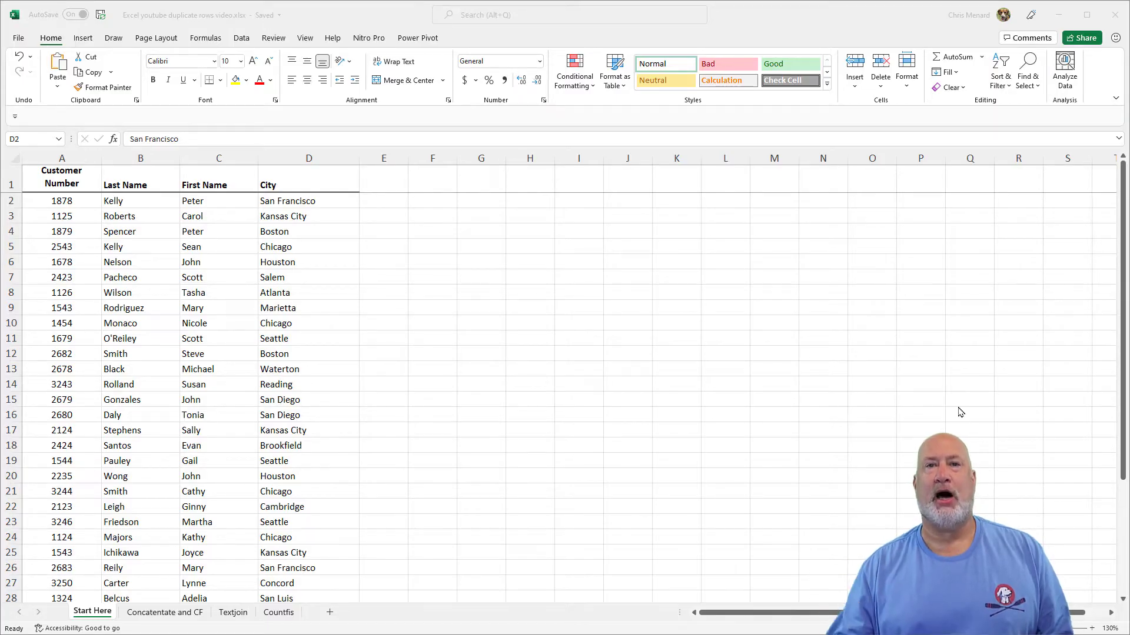
# Step: Highlight the duplicate values in the City column from D2 downward with Light Red Fill with Dark Red Text
pyautogui.click(284, 200)
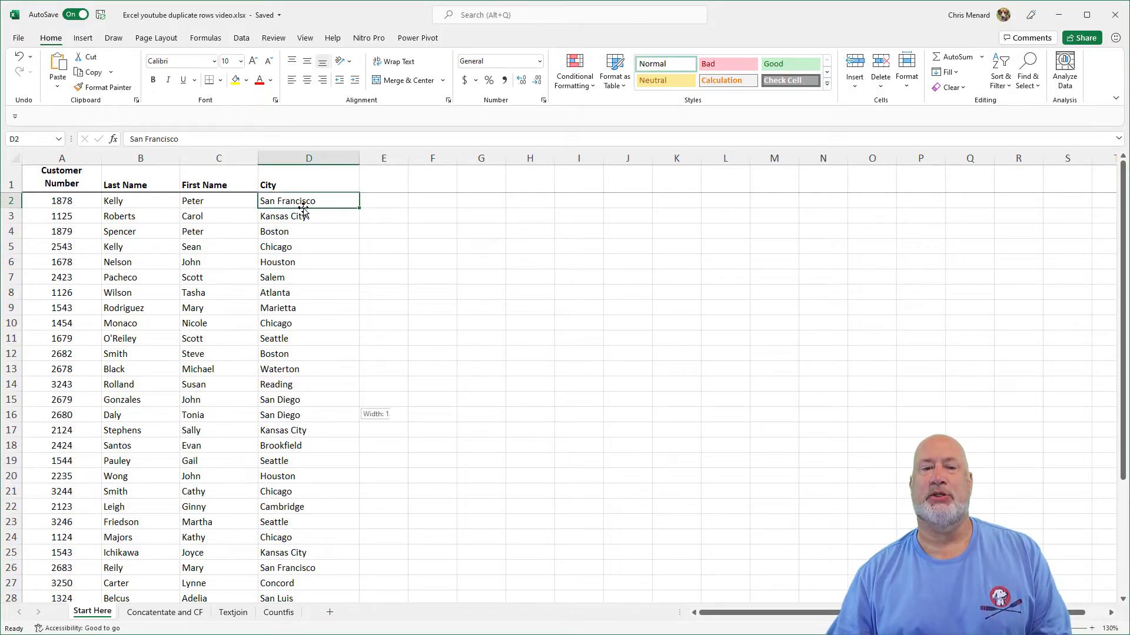
pyautogui.hotkey('ctrl', 'shift', 'Down')
pyautogui.scroll(4, 342, 266)
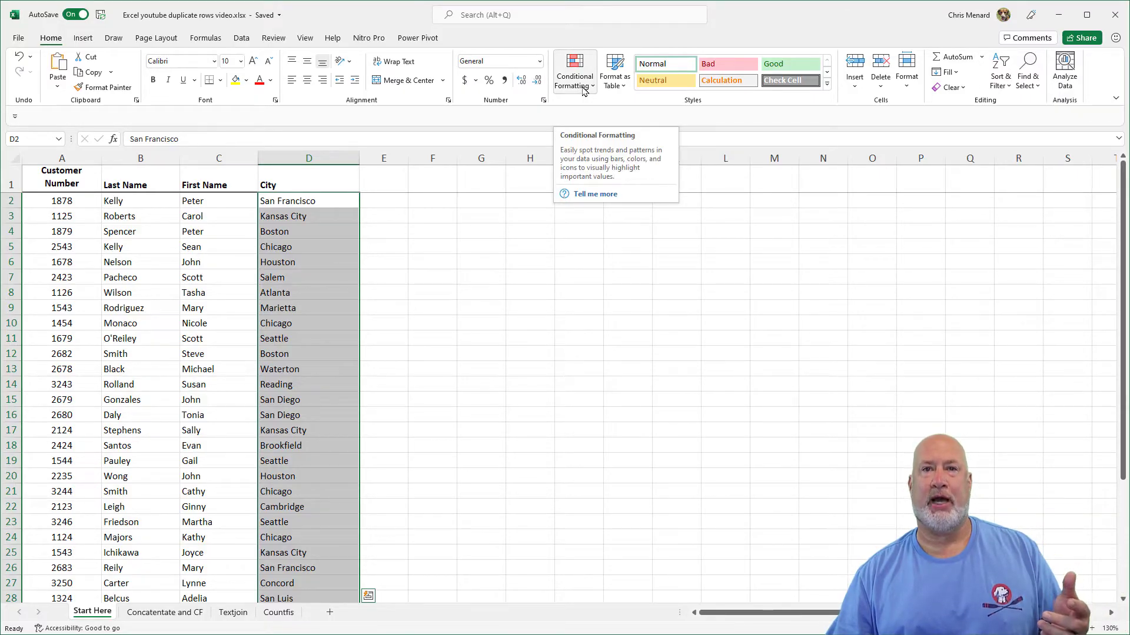
pyautogui.click(584, 91)
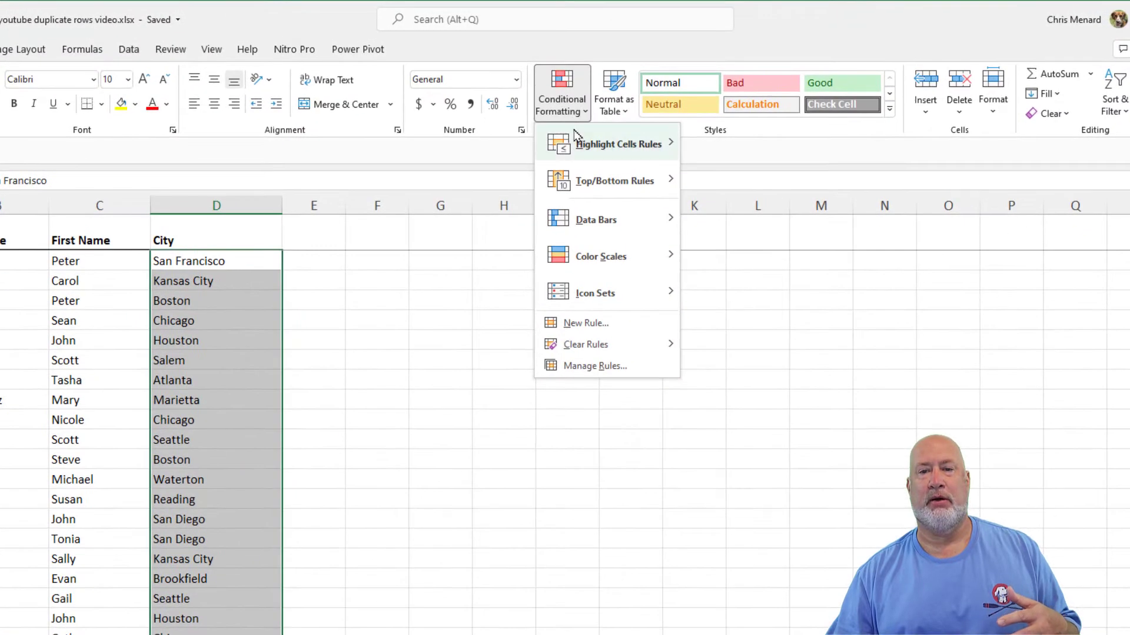
pyautogui.moveTo(589, 114)
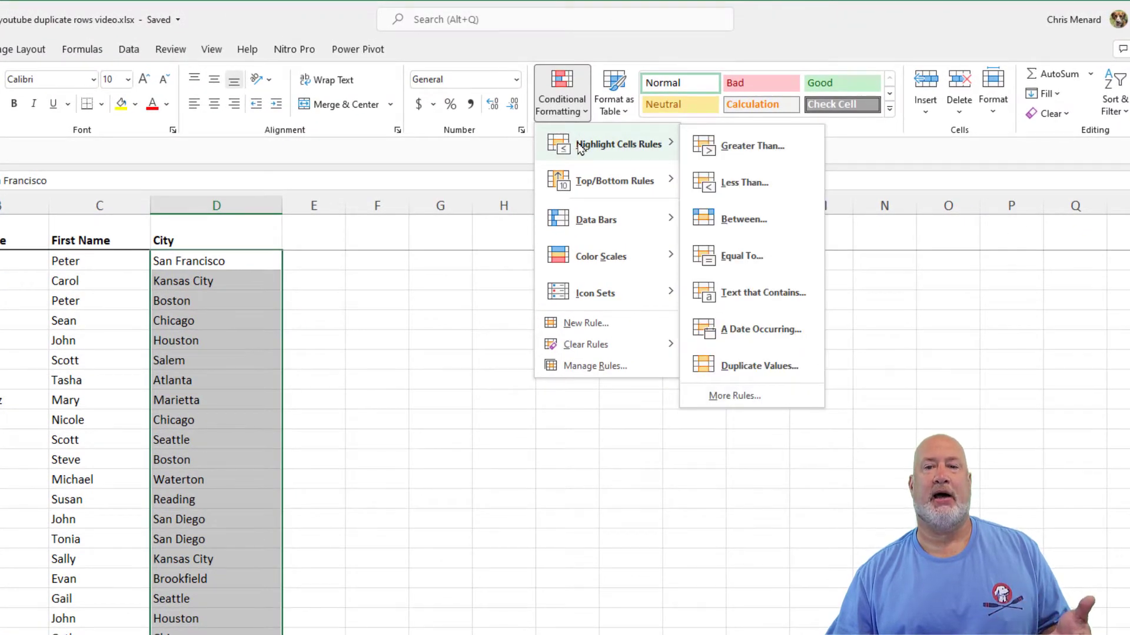
pyautogui.click(781, 372)
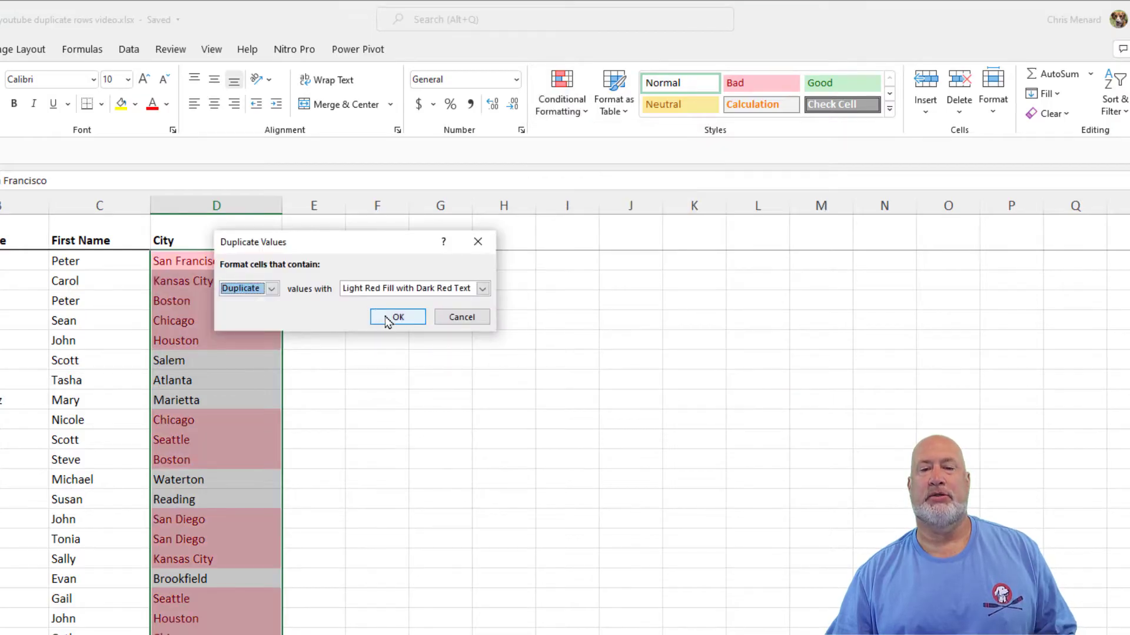
pyautogui.click(388, 322)
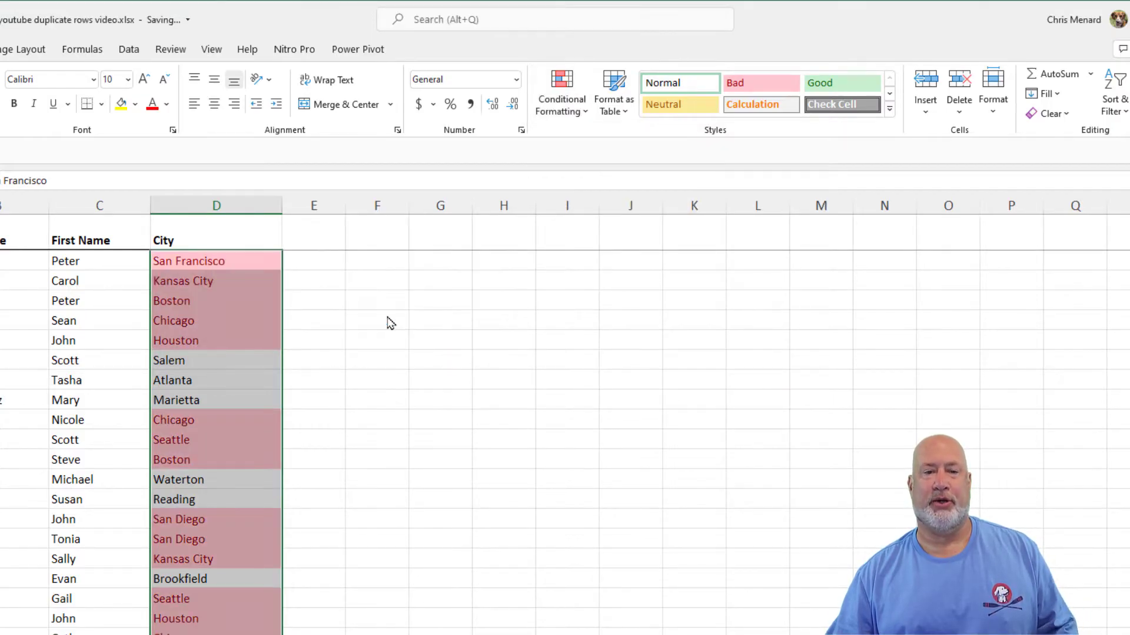
pyautogui.click(263, 300)
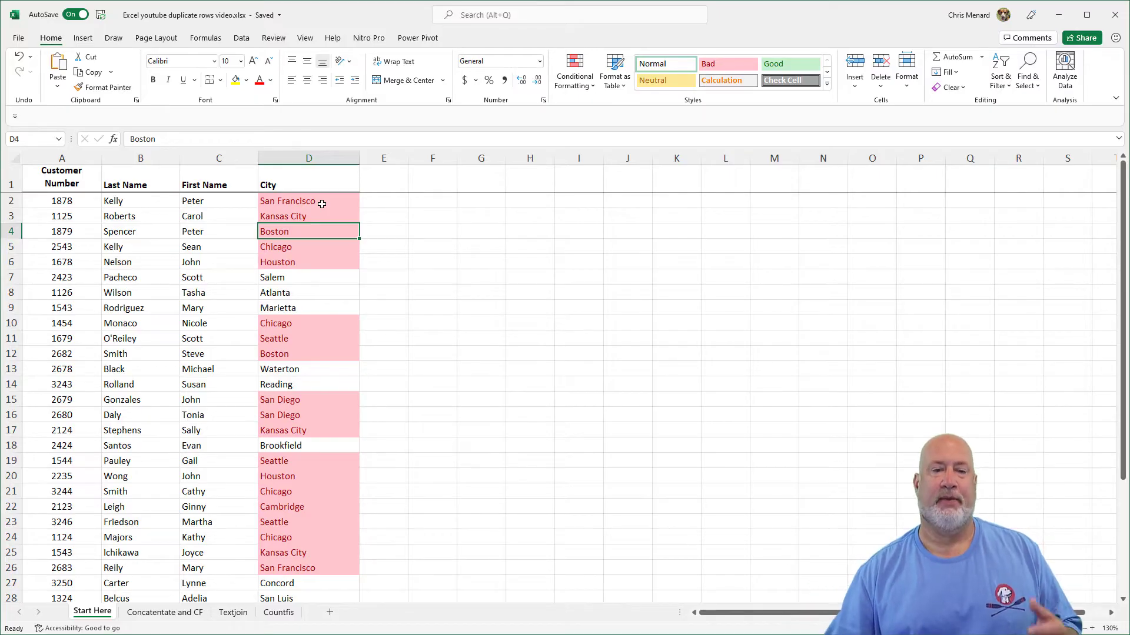
pyautogui.click(321, 204)
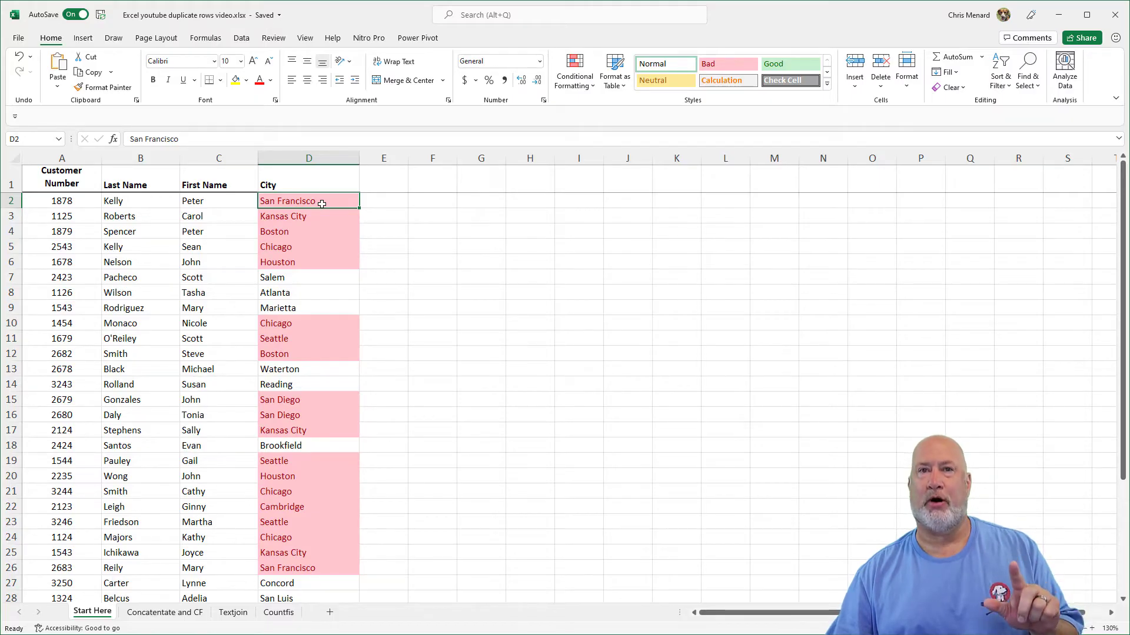
# Step: Switch to the Concatentate and CF sheet and select cell A2
pyautogui.click(163, 613)
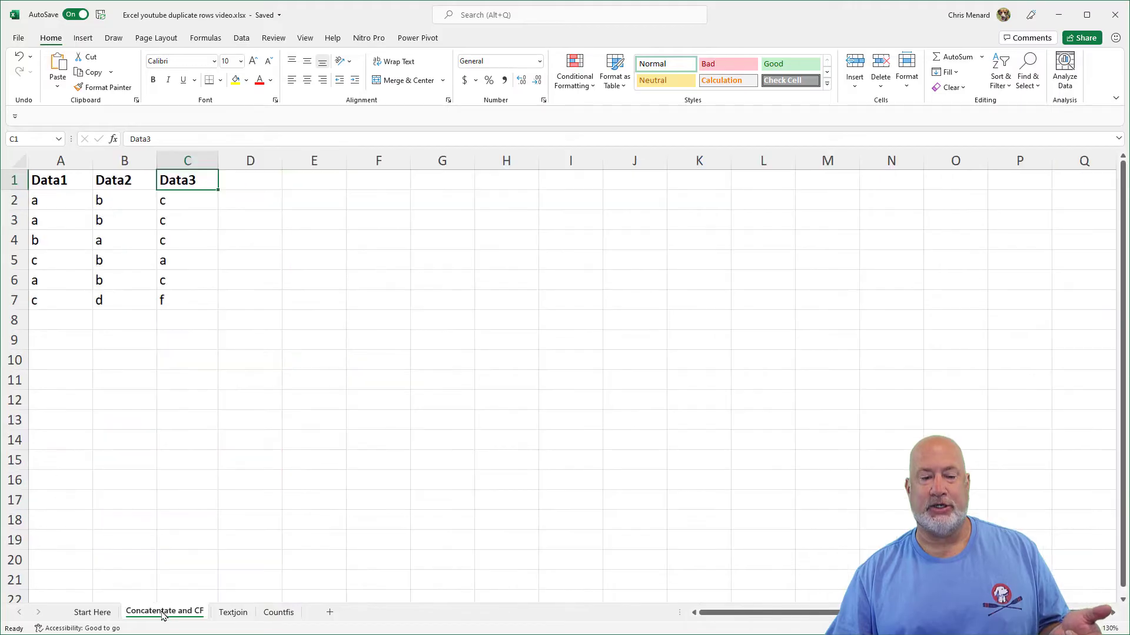
pyautogui.click(84, 208)
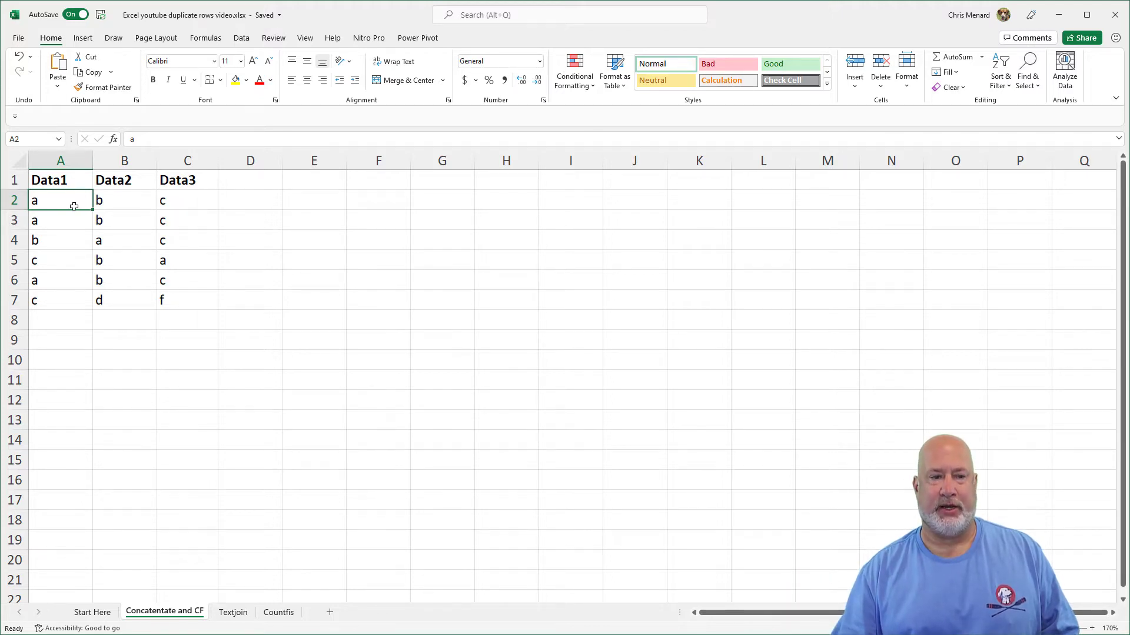
# Step: Try highlighting duplicate values across A2:C7 with Light Red Fill with Dark Red Text, and undo the formatting
pyautogui.moveTo(74, 203)
pyautogui.mouseDown()
pyautogui.moveTo(190, 256)
pyautogui.moveTo(194, 299)
pyautogui.mouseUp()
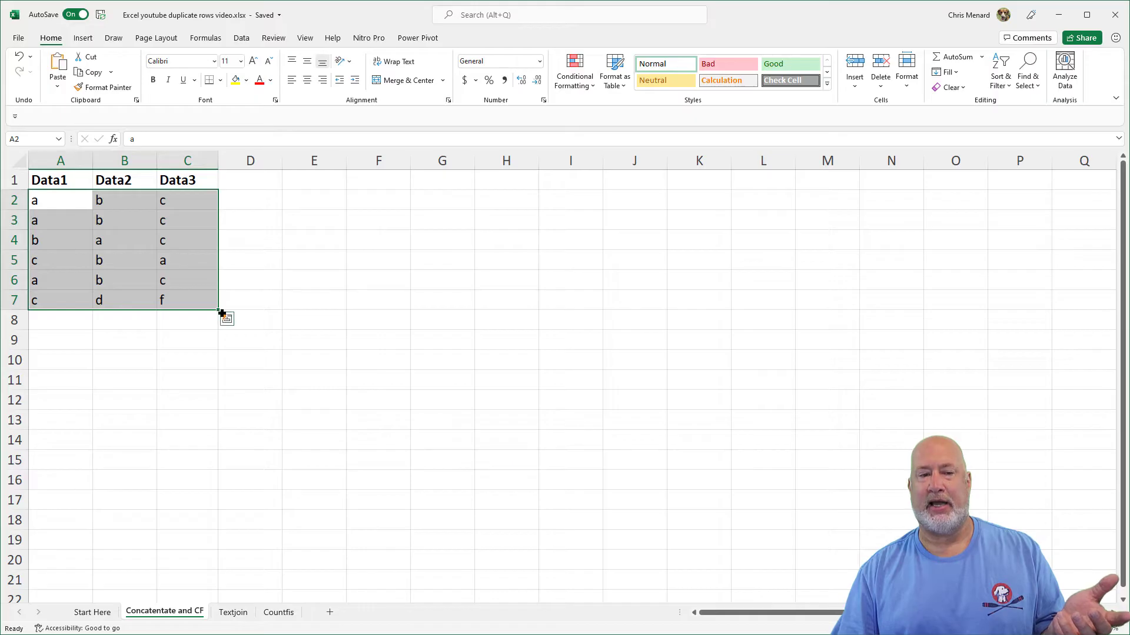
pyautogui.click(574, 71)
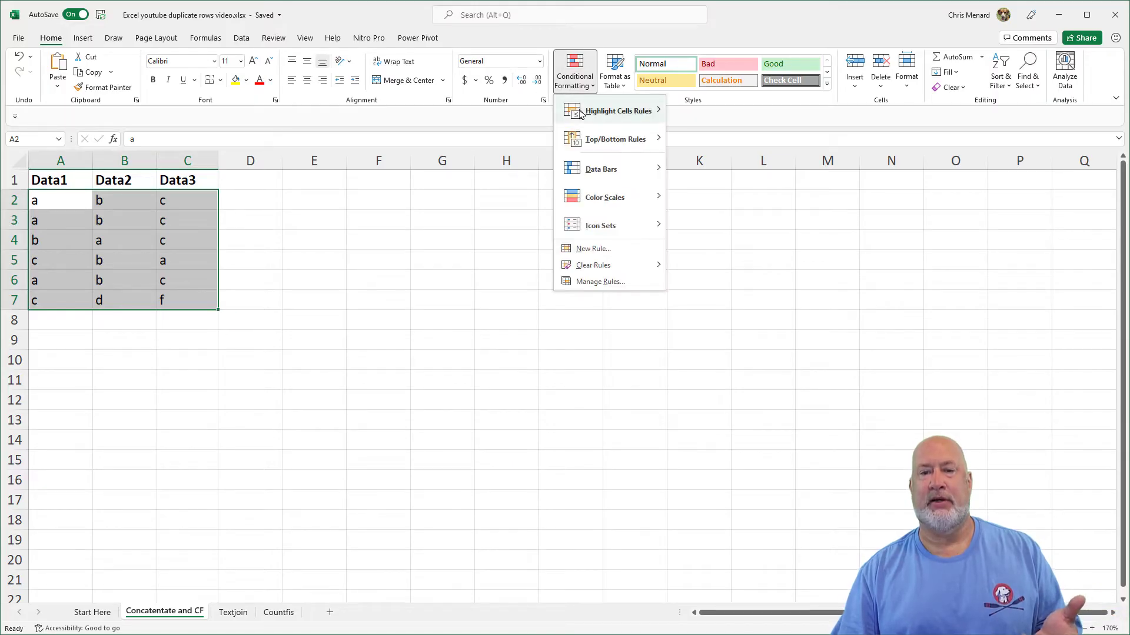
pyautogui.moveTo(581, 114)
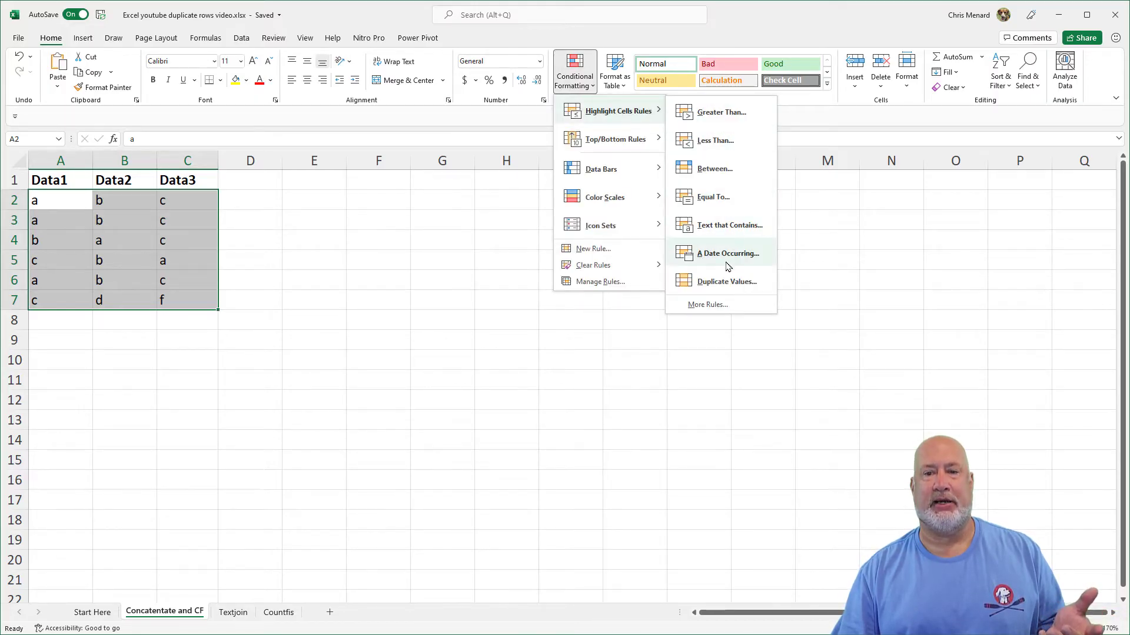
pyautogui.click(729, 282)
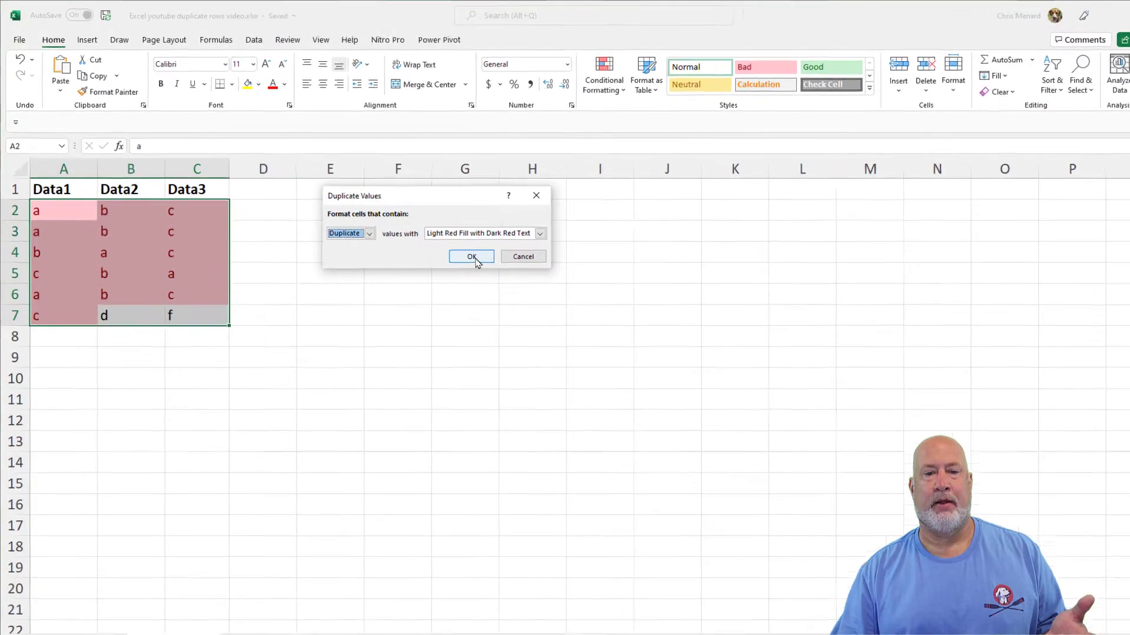
pyautogui.click(444, 245)
pyautogui.click(476, 315)
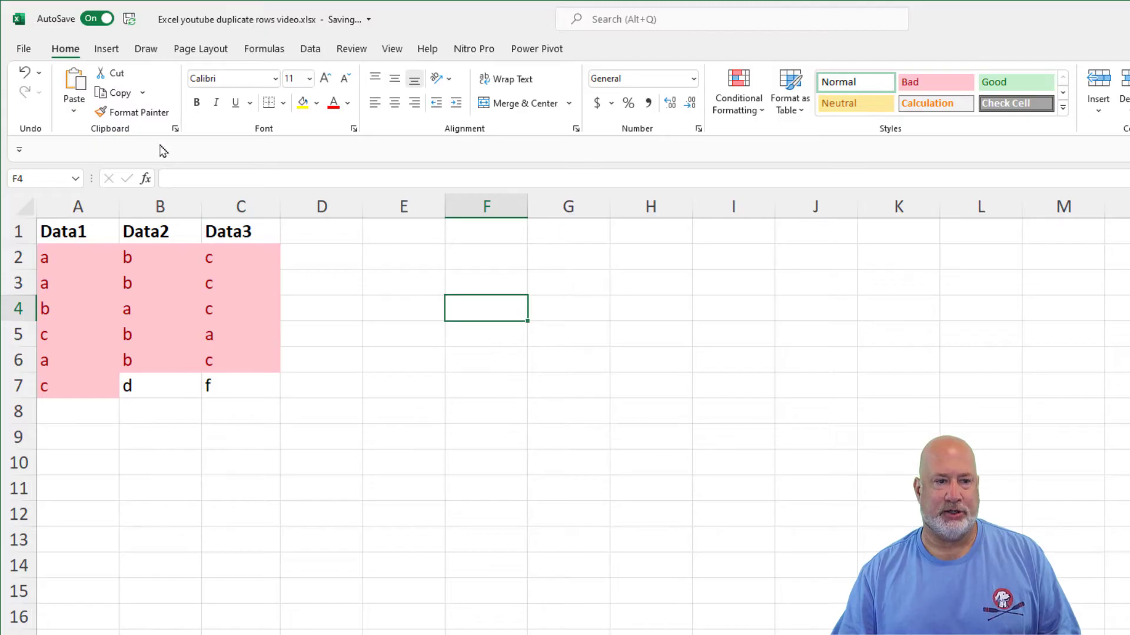
pyautogui.hotkey('ctrl', 'z')
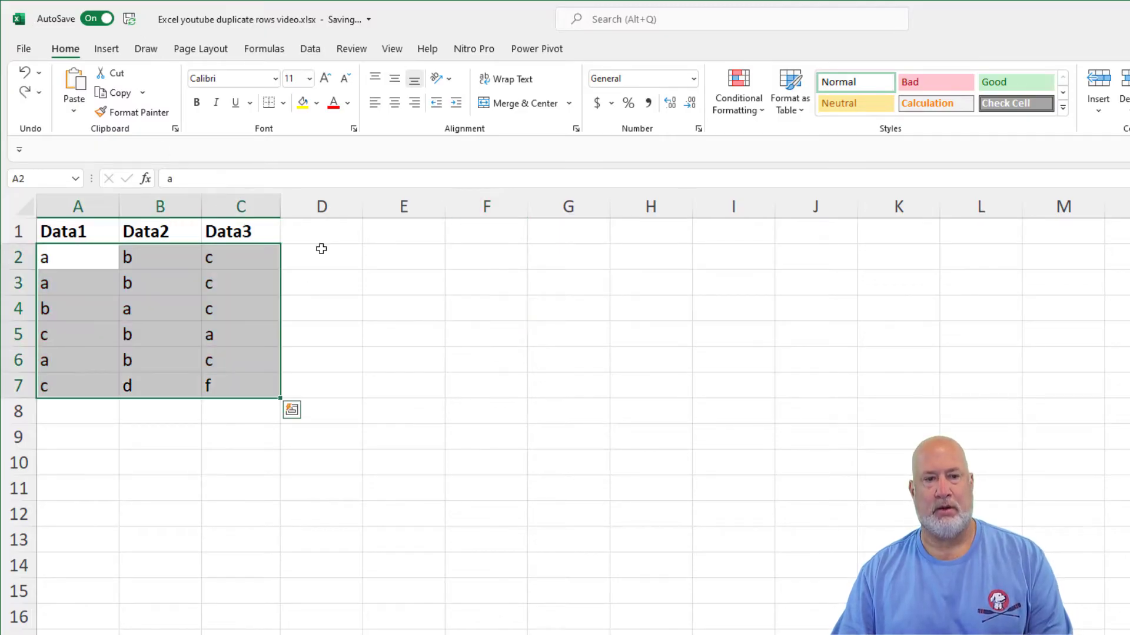
# Step: Add the column heading Helper 1 in cell D1
pyautogui.click(335, 229)
pyautogui.write('Help')
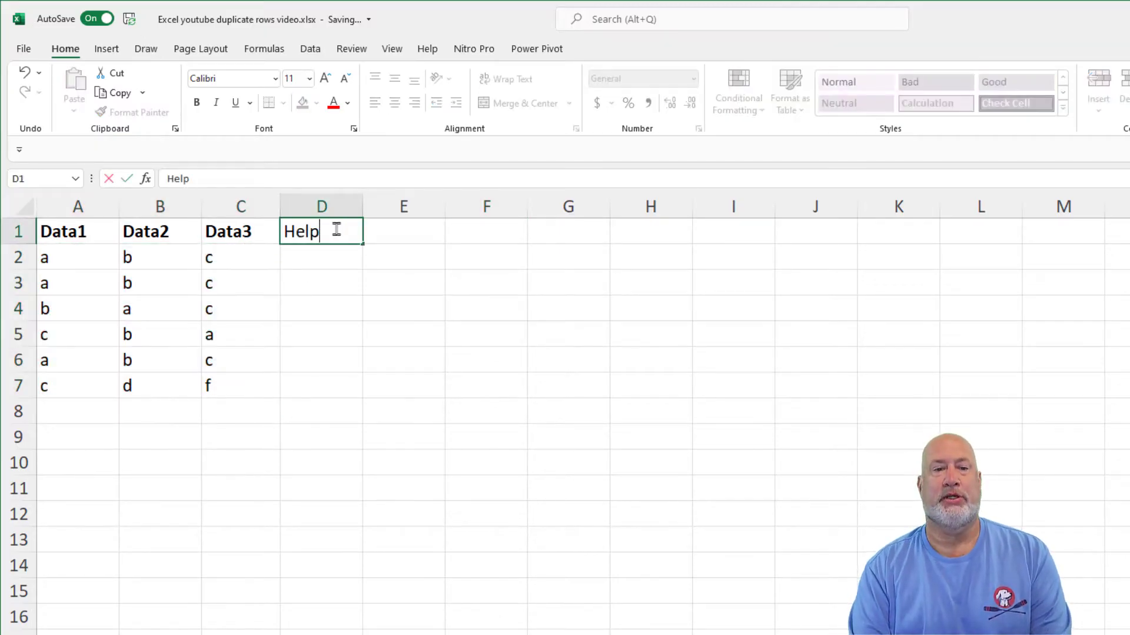
pyautogui.write('er 1')
pyautogui.press('Return')
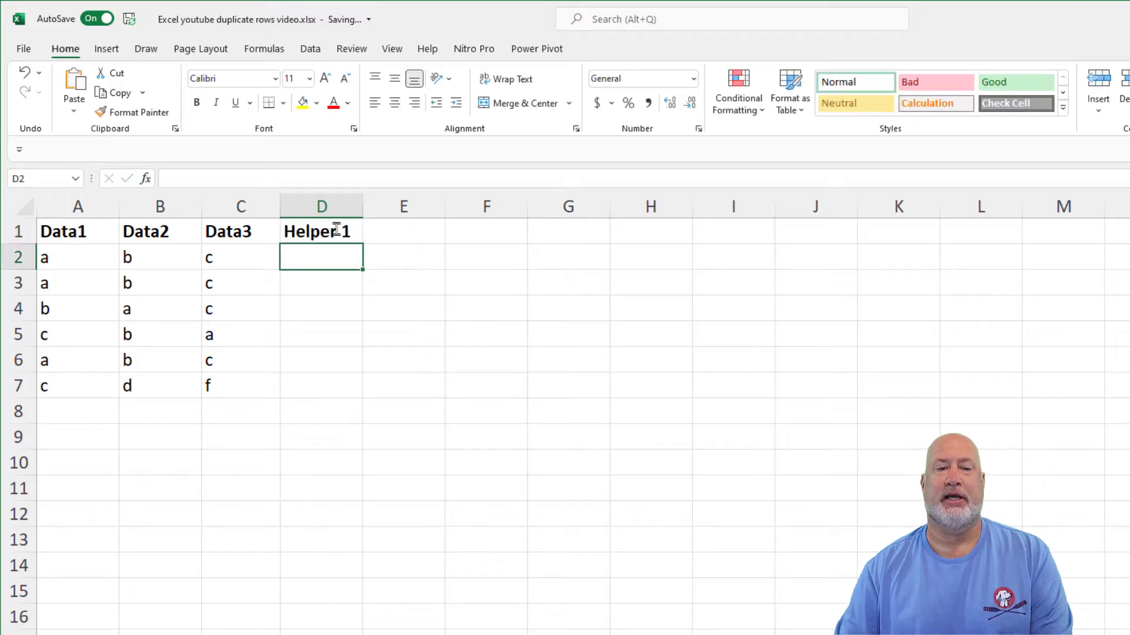
# Step: Enter the formula =A2&B2&C2 in D2 and fill it down to D7
pyautogui.write('=')
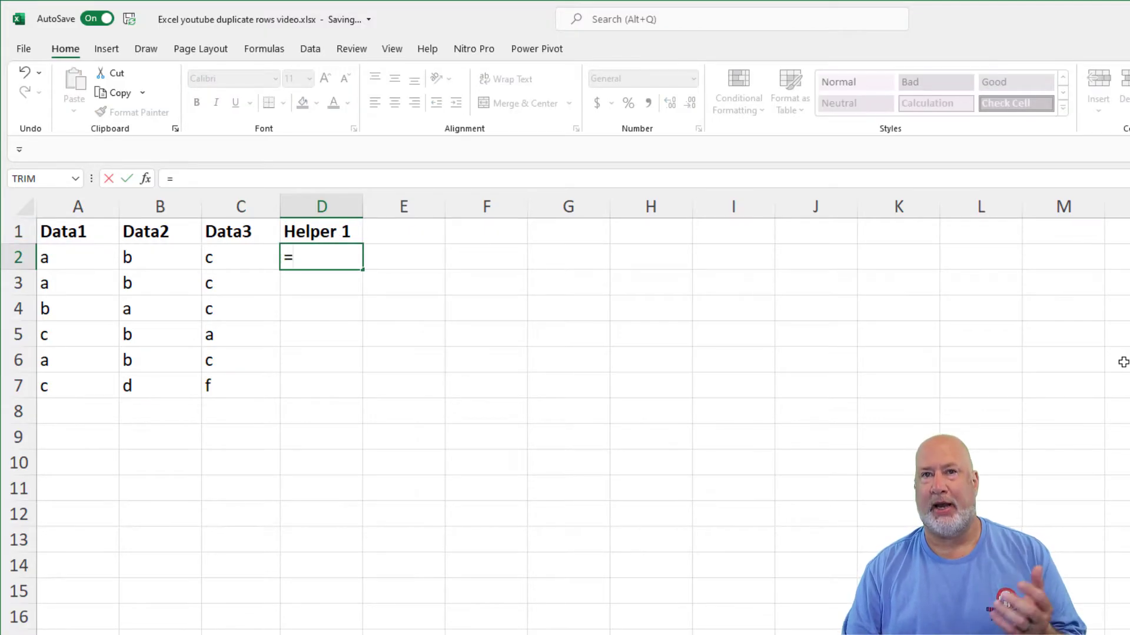
pyautogui.write('a2&b2&c2')
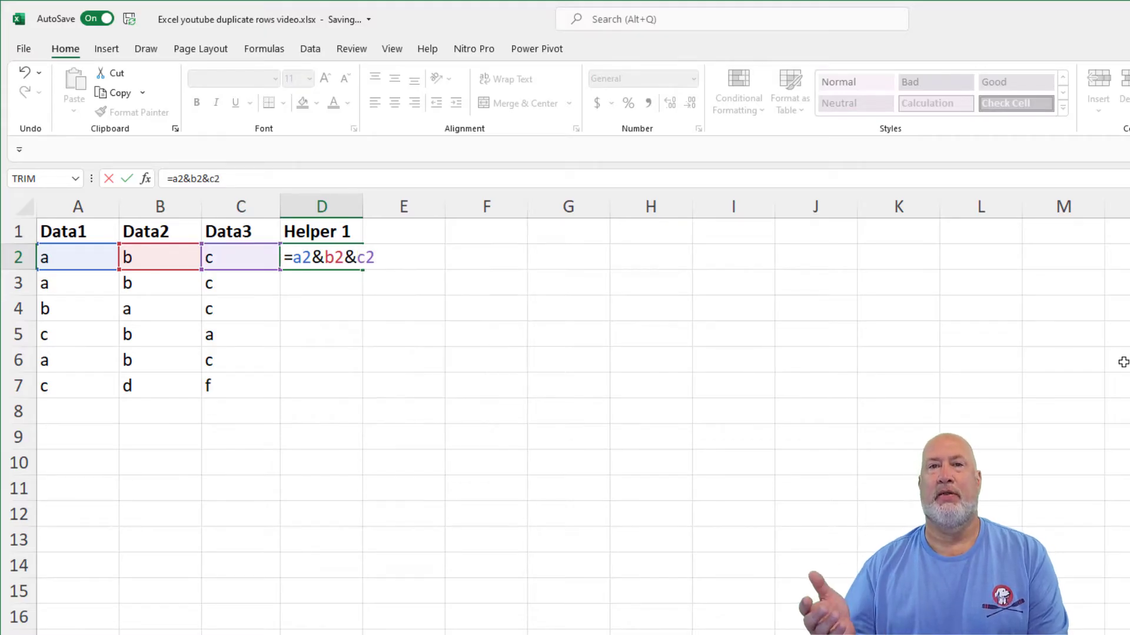
pyautogui.press('Return')
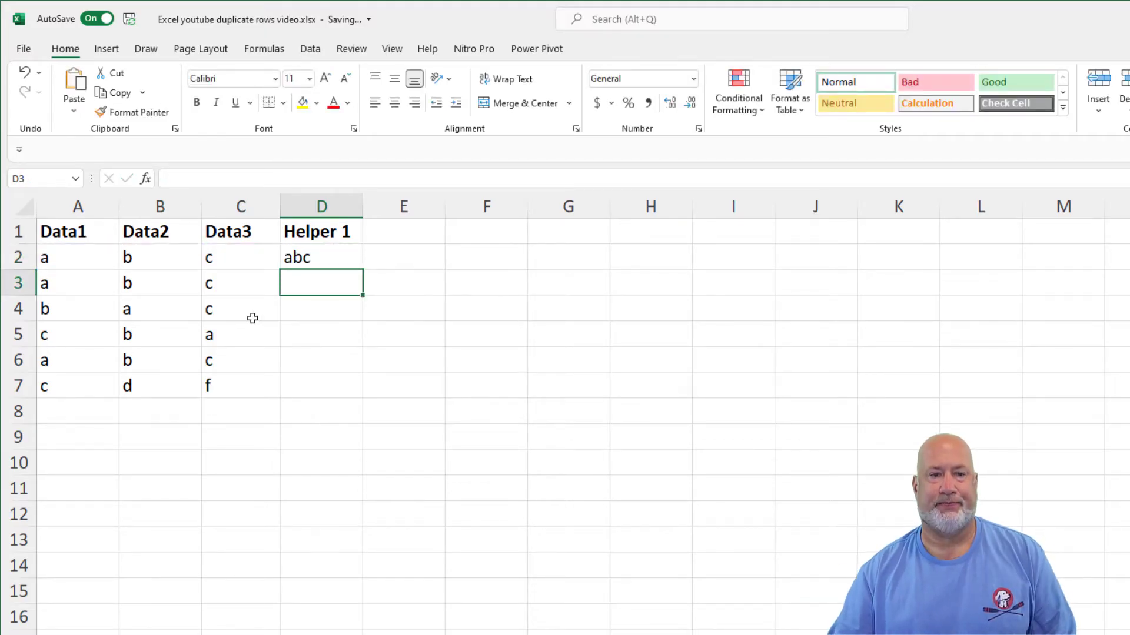
pyautogui.click(349, 256)
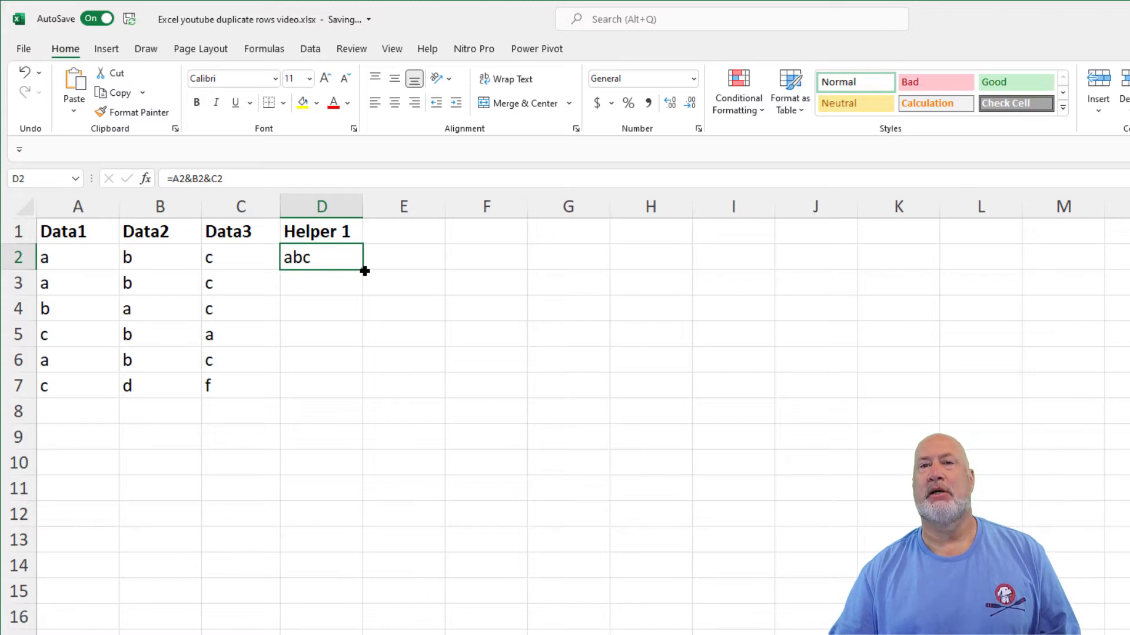
pyautogui.doubleClick(364, 271)
# Step: Highlight the duplicate values in the Helper 1 cells D2:D7 with a conditional formatting rule
pyautogui.click(736, 97)
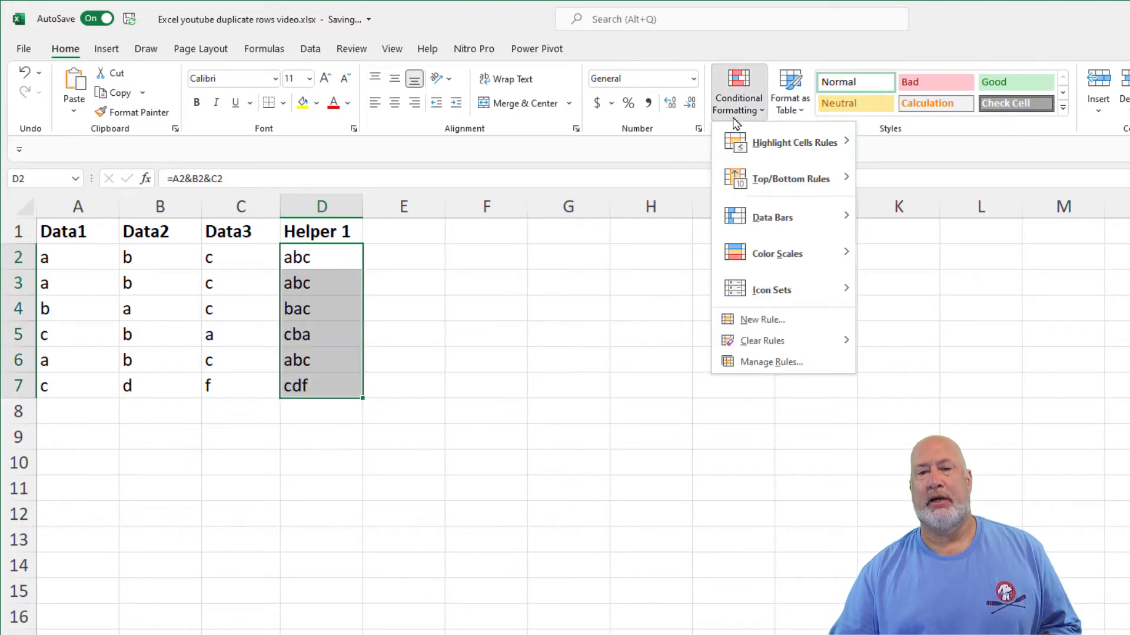
pyautogui.moveTo(777, 156)
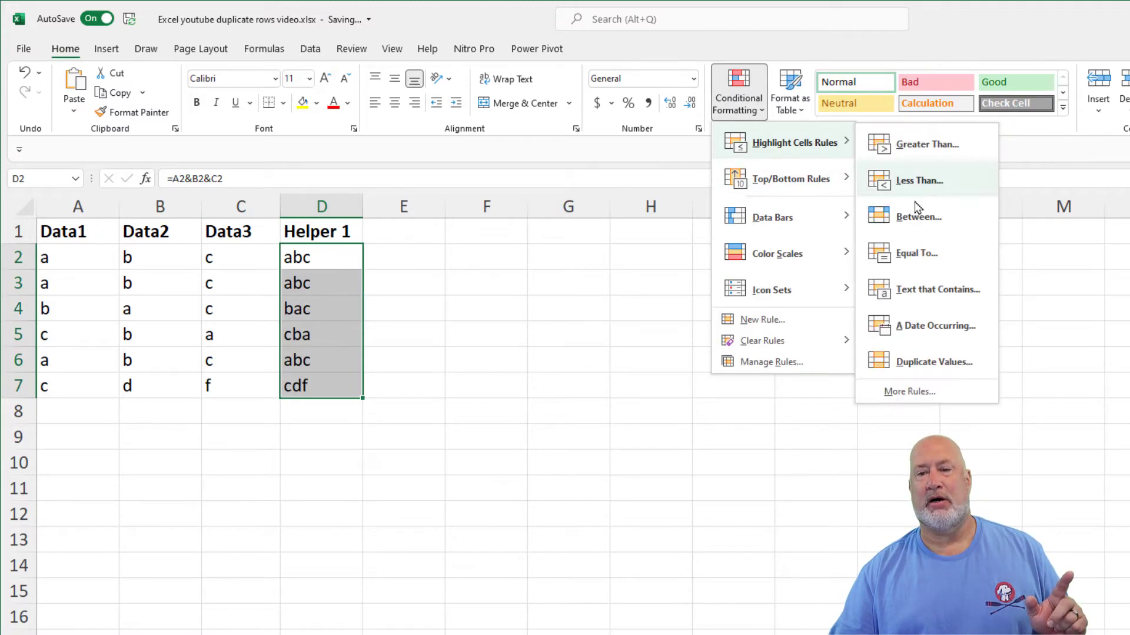
pyautogui.click(940, 361)
pyautogui.click(575, 313)
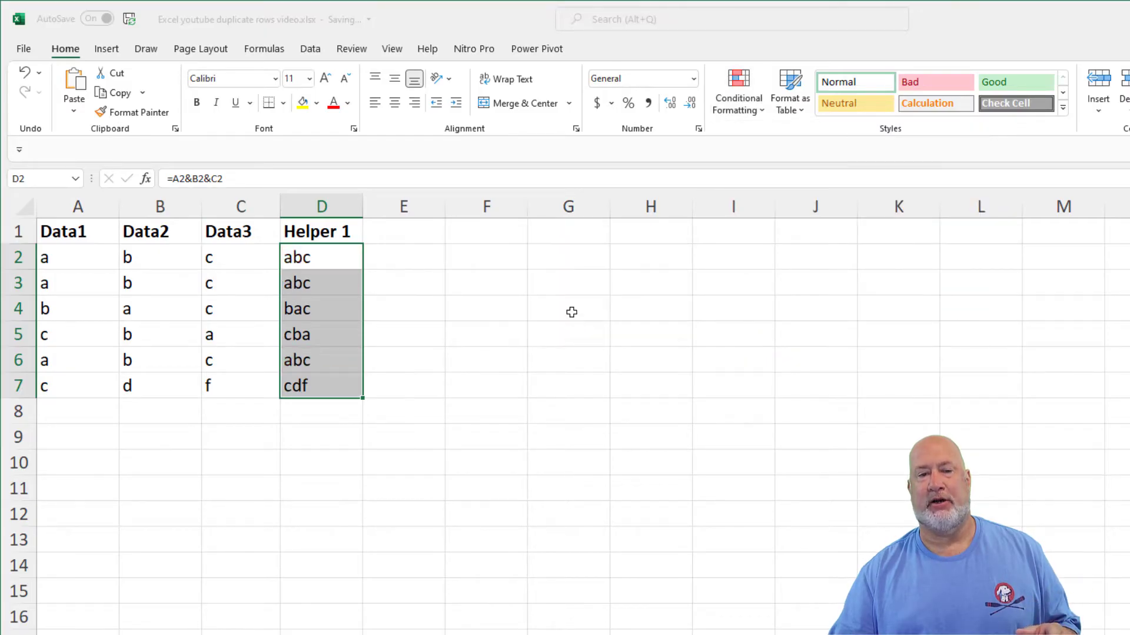
pyautogui.click(509, 317)
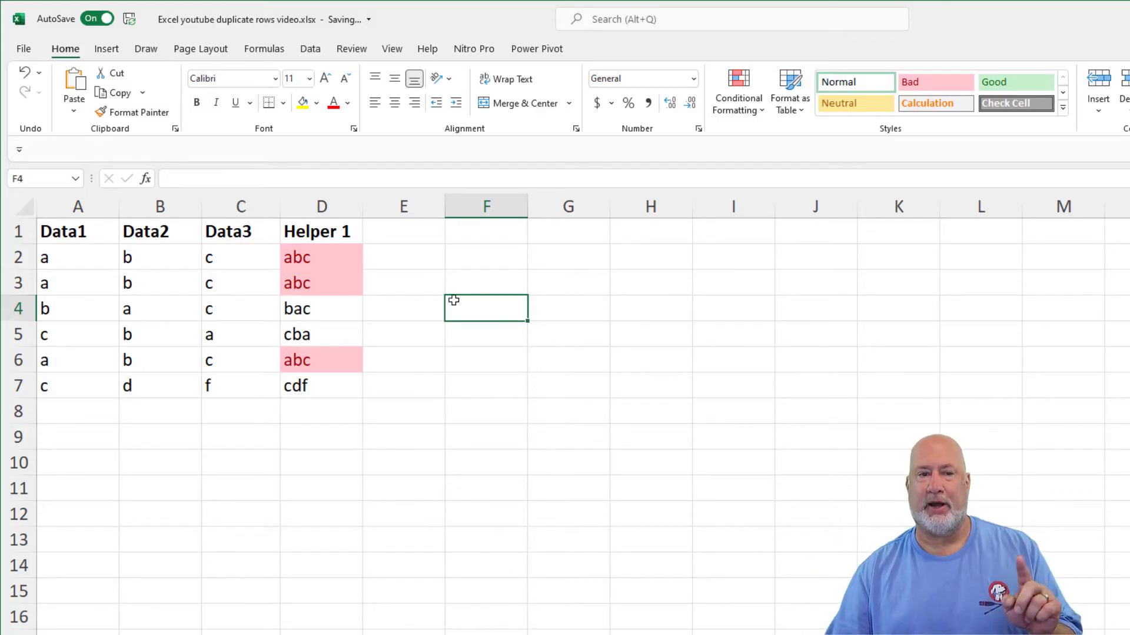
pyautogui.click(339, 261)
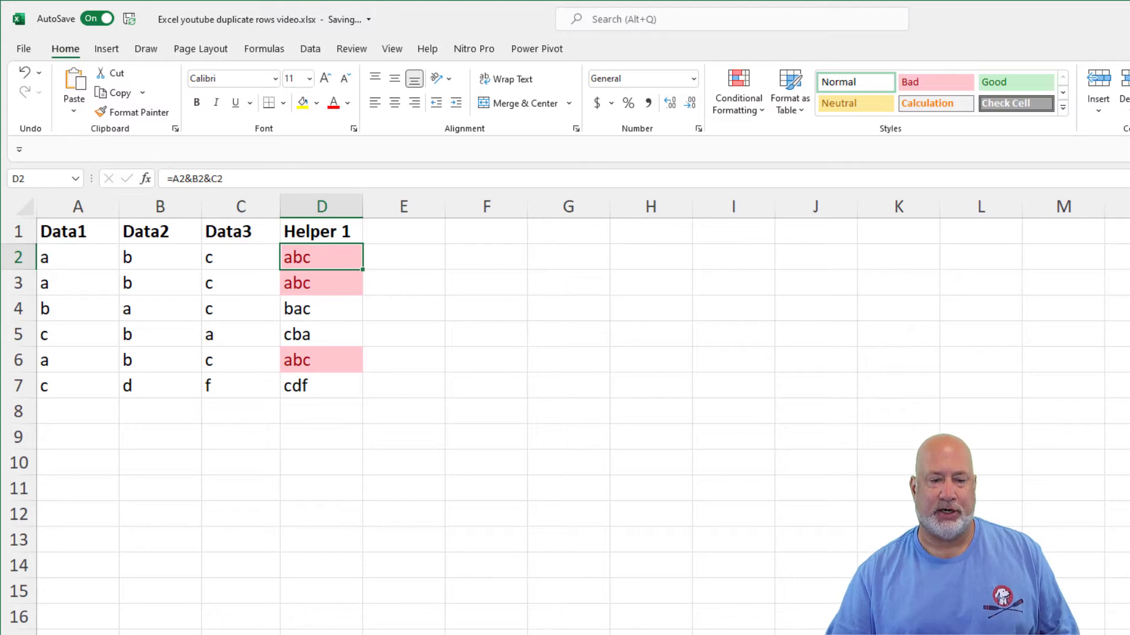
# Step: On the customer data sheet, enter =TEXTJOIN(",",true,A2:G2) in H2 to join all fields of the first record
pyautogui.hotkey('ctrl', 'pagedown')
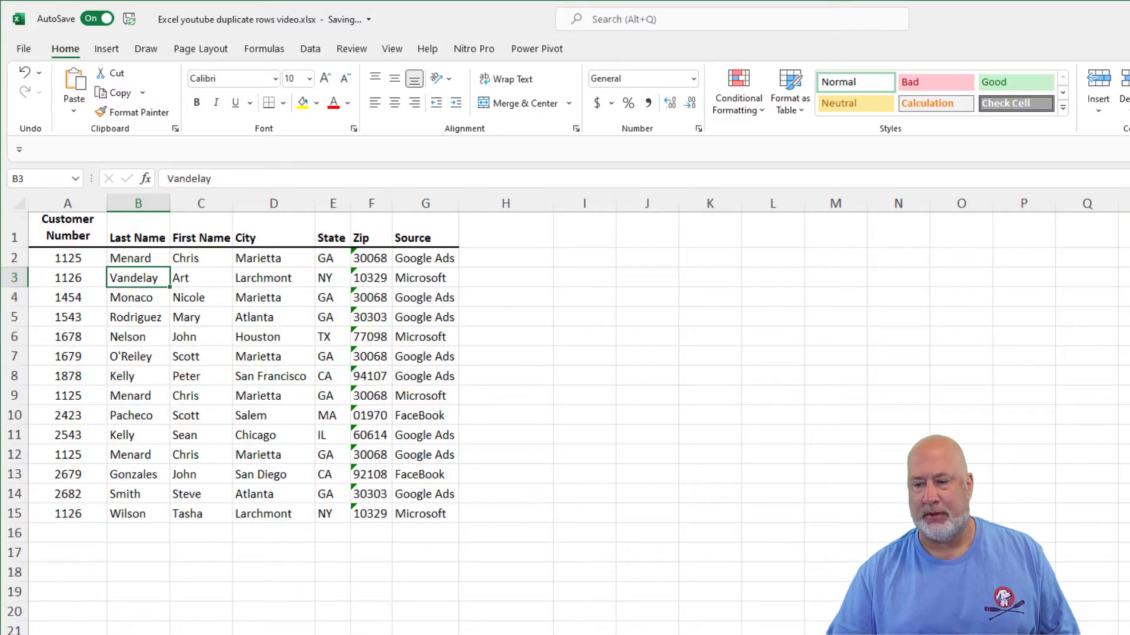
pyautogui.keyDown('ctrl'); pyautogui.scroll(1, 723, 285); pyautogui.keyUp('ctrl')
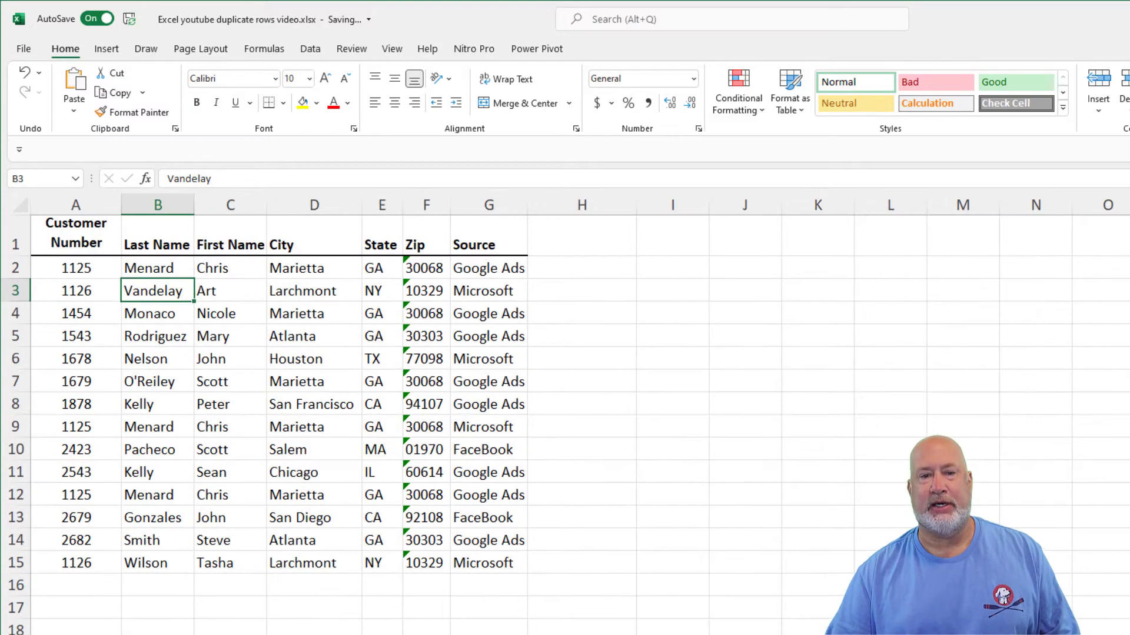
pyautogui.click(596, 274)
pyautogui.write('=te')
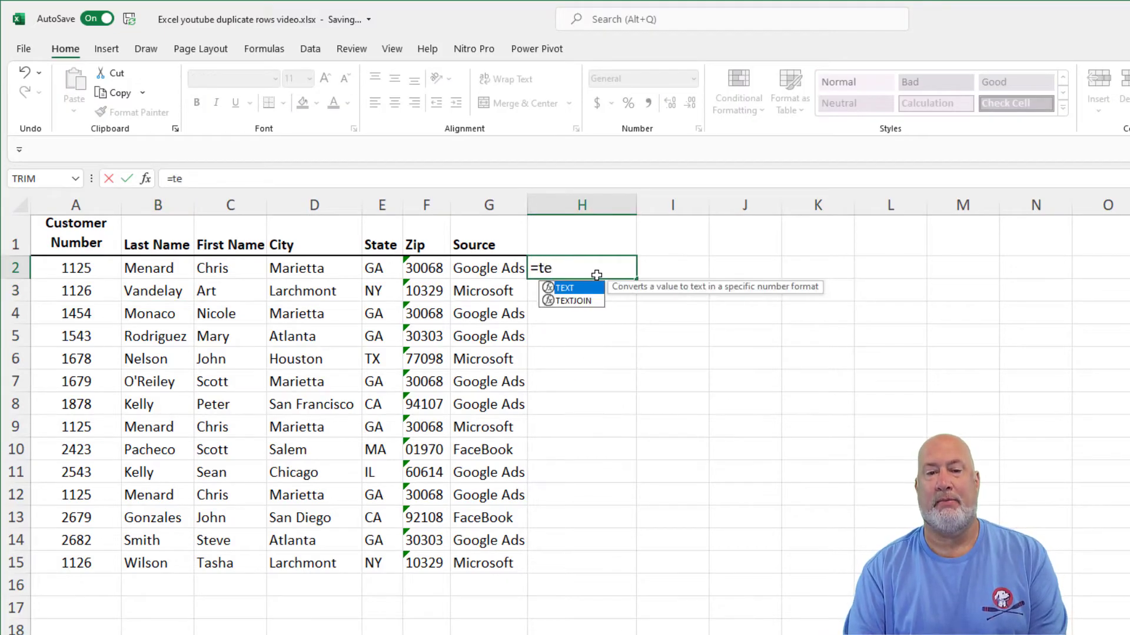
pyautogui.press('Down')
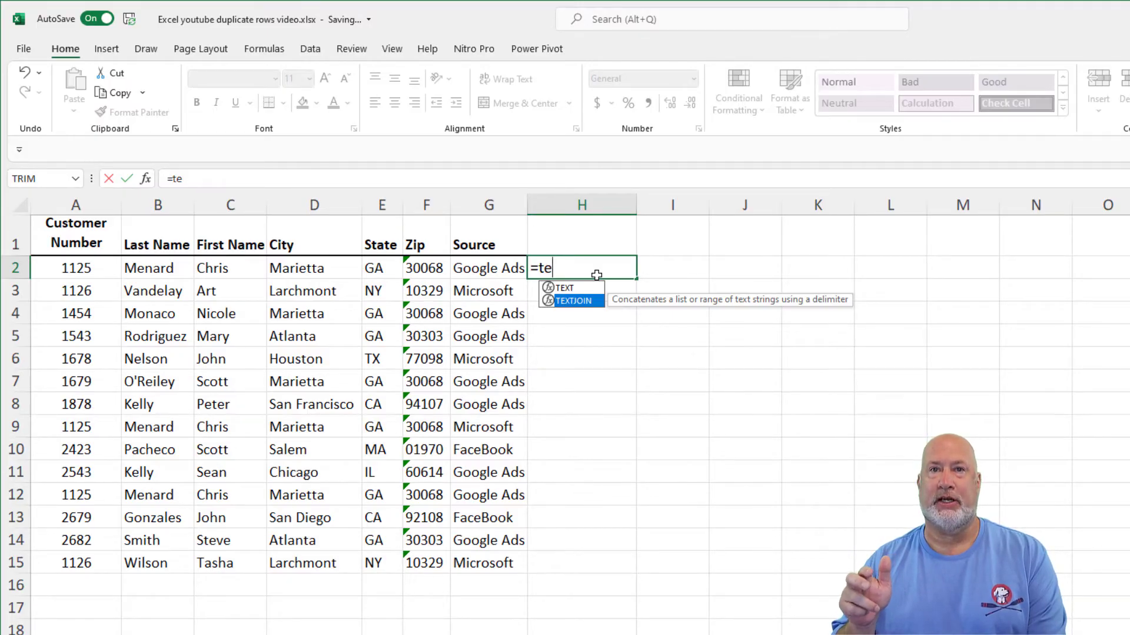
pyautogui.press('Tab')
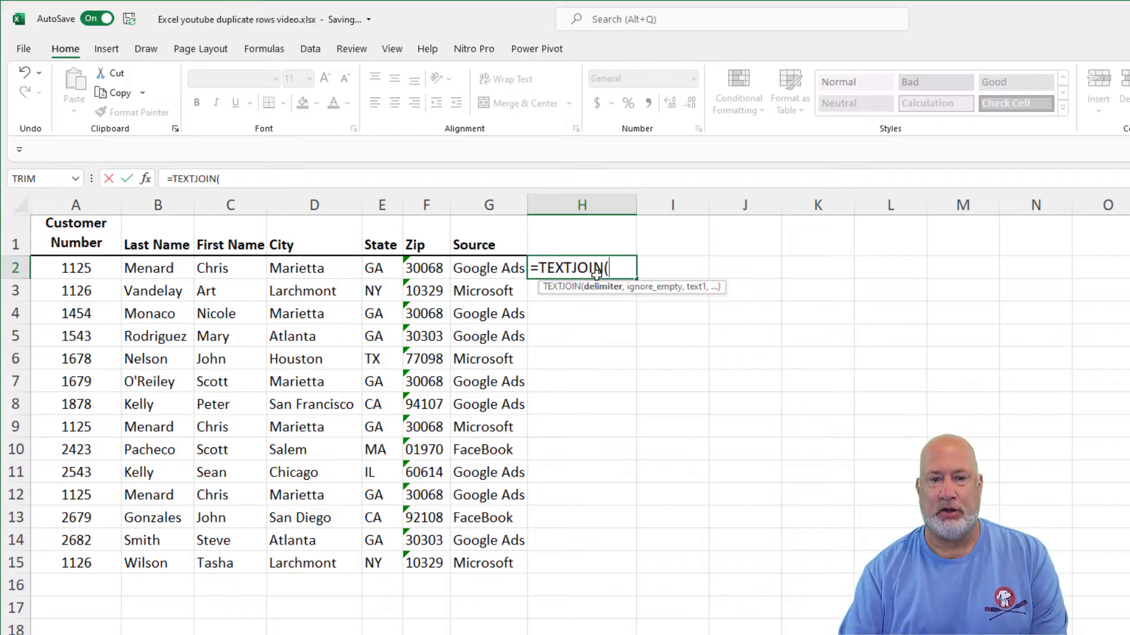
pyautogui.write('"')
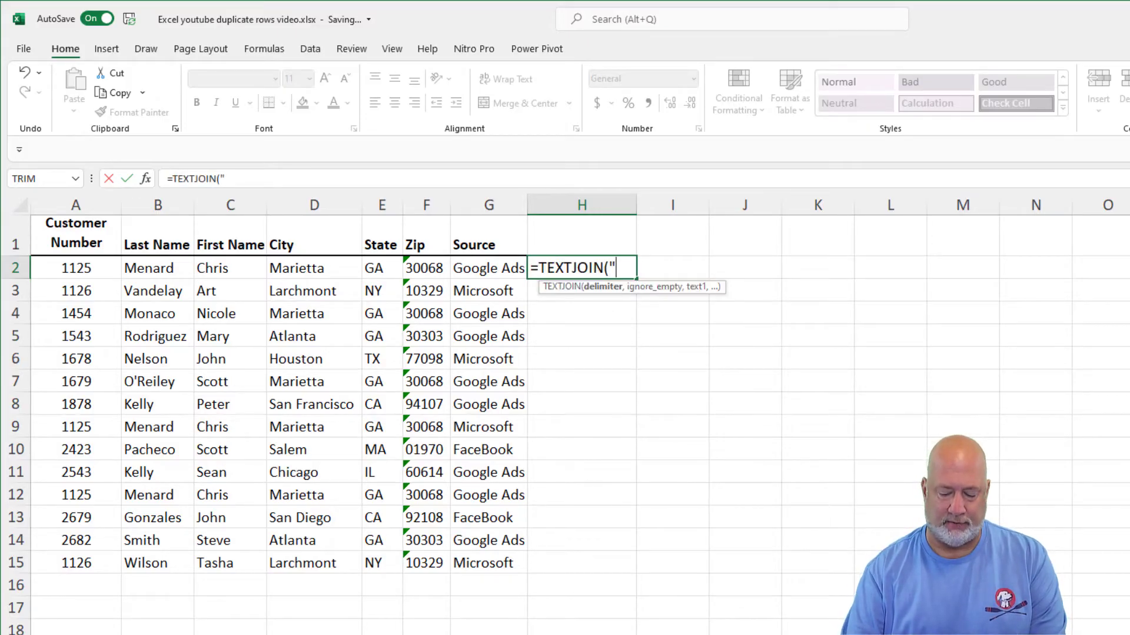
pyautogui.write(',",')
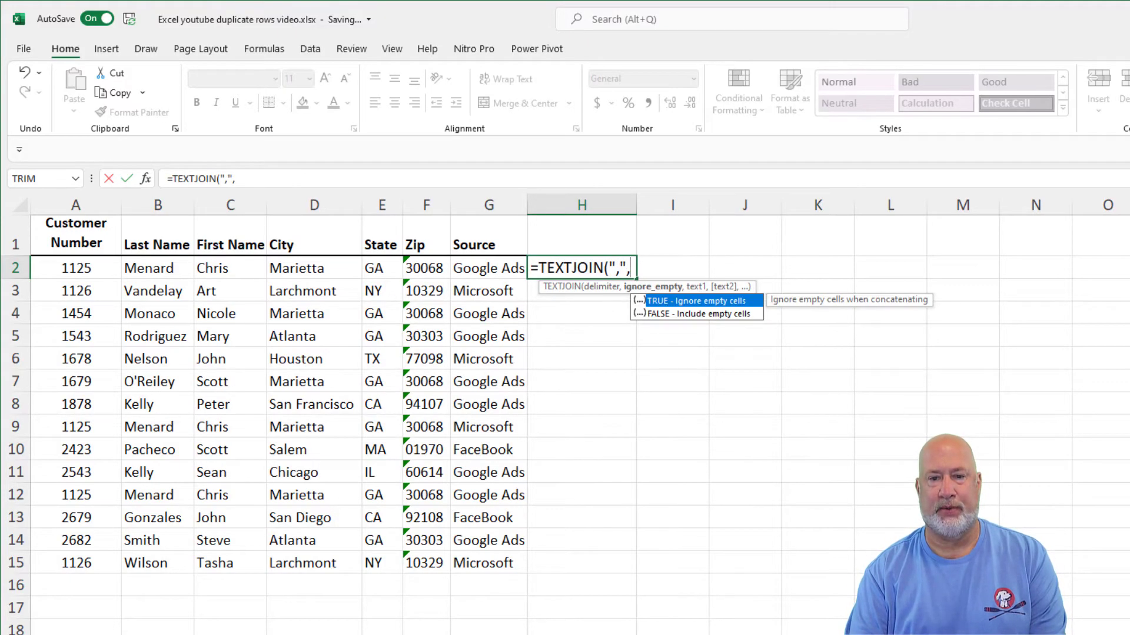
pyautogui.write('true,')
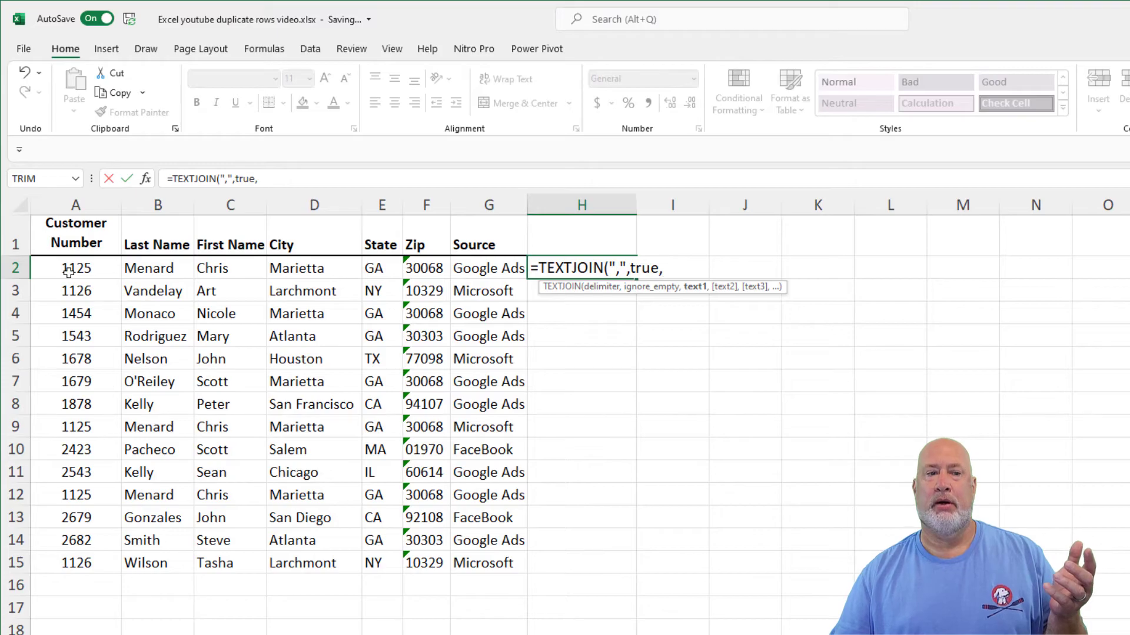
pyautogui.moveTo(69, 272); pyautogui.dragTo(469, 264)
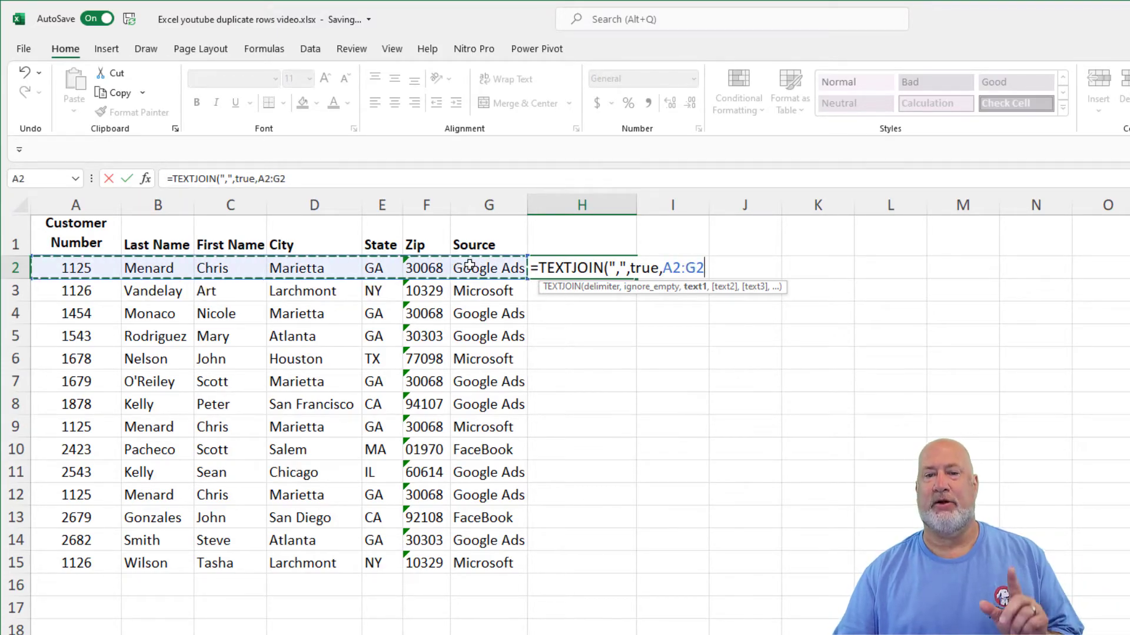
pyautogui.press('Return')
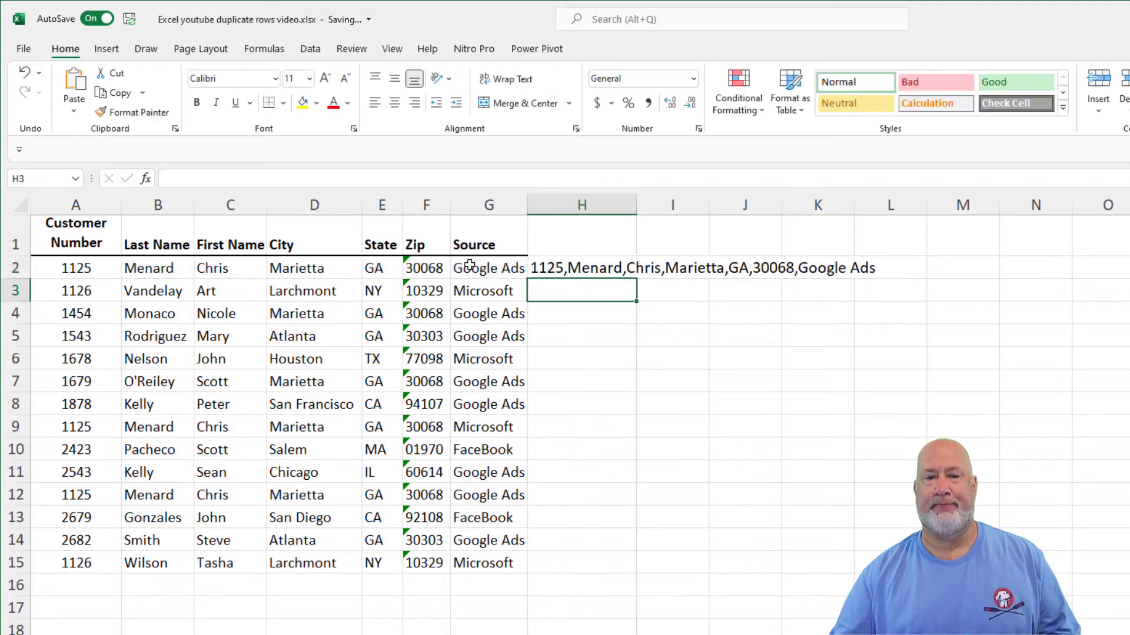
# Step: Fill the TEXTJOIN formula from H2 down to H15 and auto-fit the width of column H
pyautogui.click(630, 266)
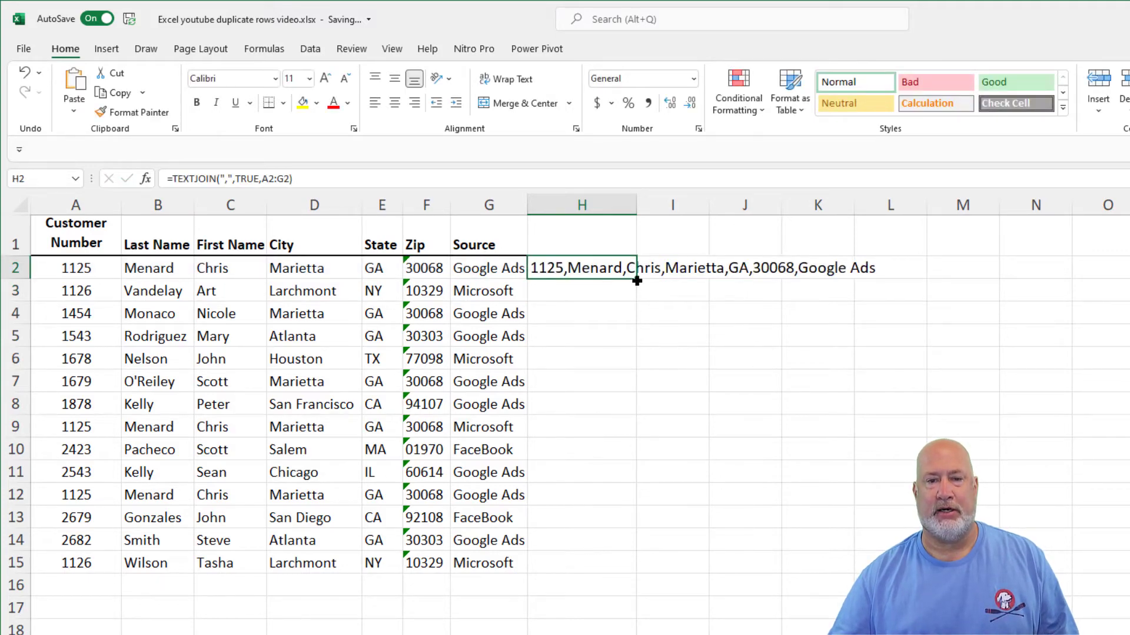
pyautogui.doubleClick(635, 284)
pyautogui.doubleClick(636, 200)
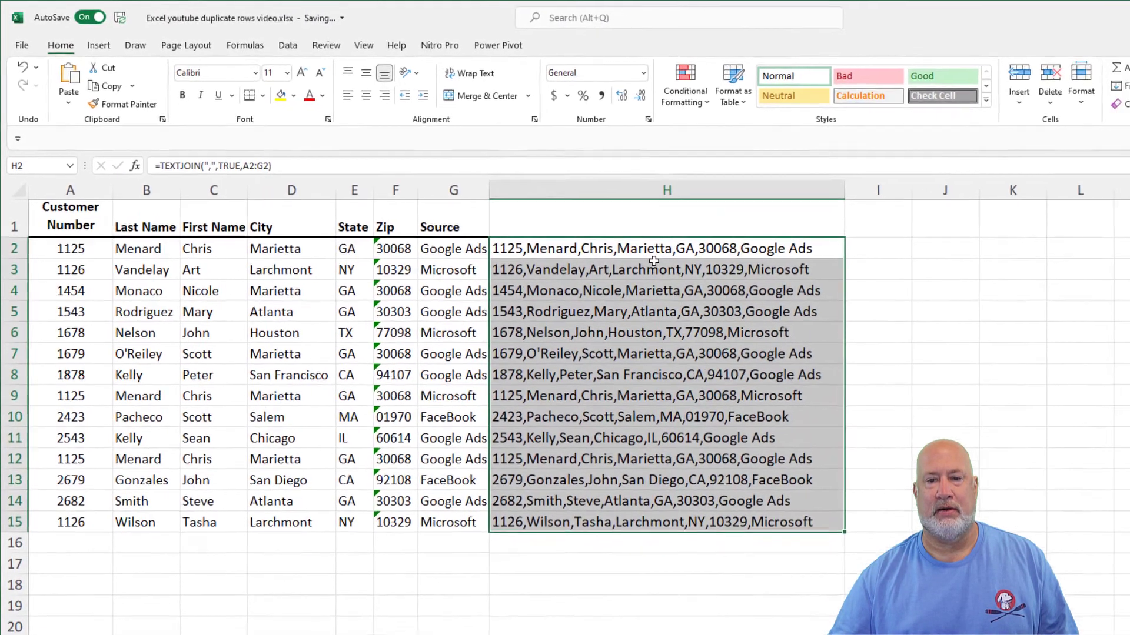
# Step: Add the column heading Helper 1 in cell H1
pyautogui.click(688, 232)
pyautogui.write('Helper ')
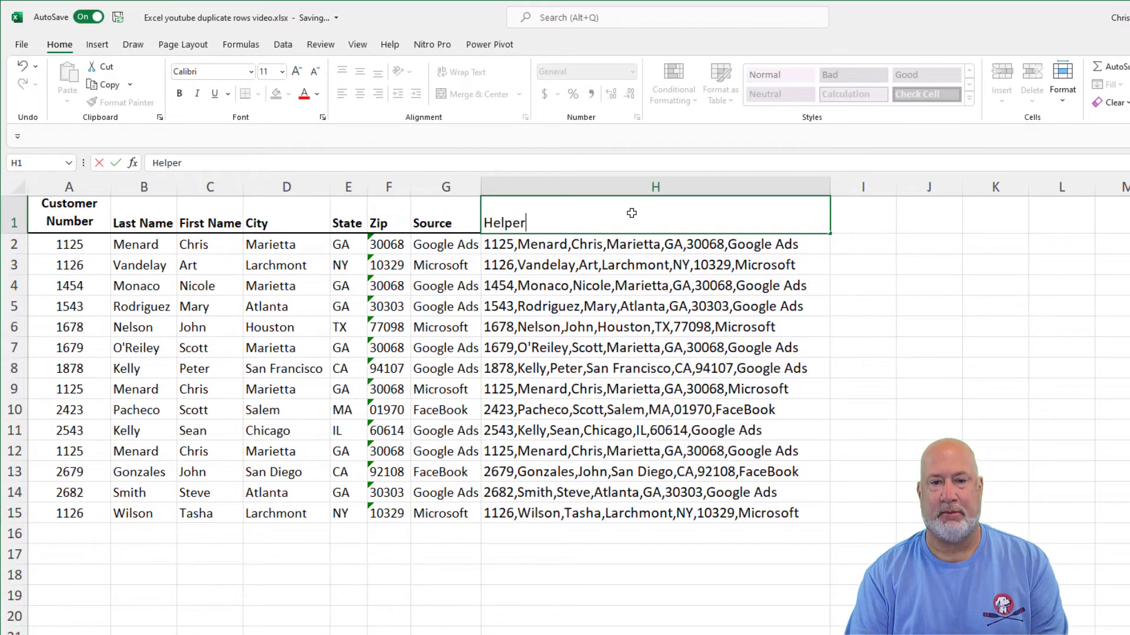
pyautogui.write('1')
pyautogui.press('Return')
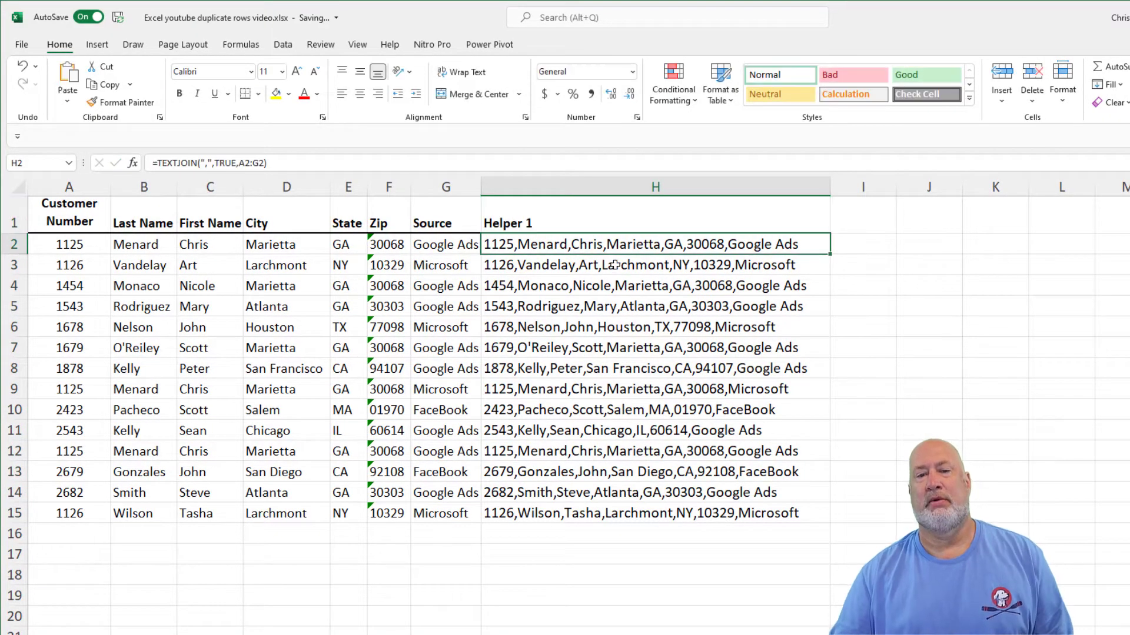
# Step: Highlight the duplicate values in H2:H15 with Light Red Fill with Dark Red Text using conditional formatting
pyautogui.moveTo(623, 247); pyautogui.dragTo(625, 516)
pyautogui.click(676, 94)
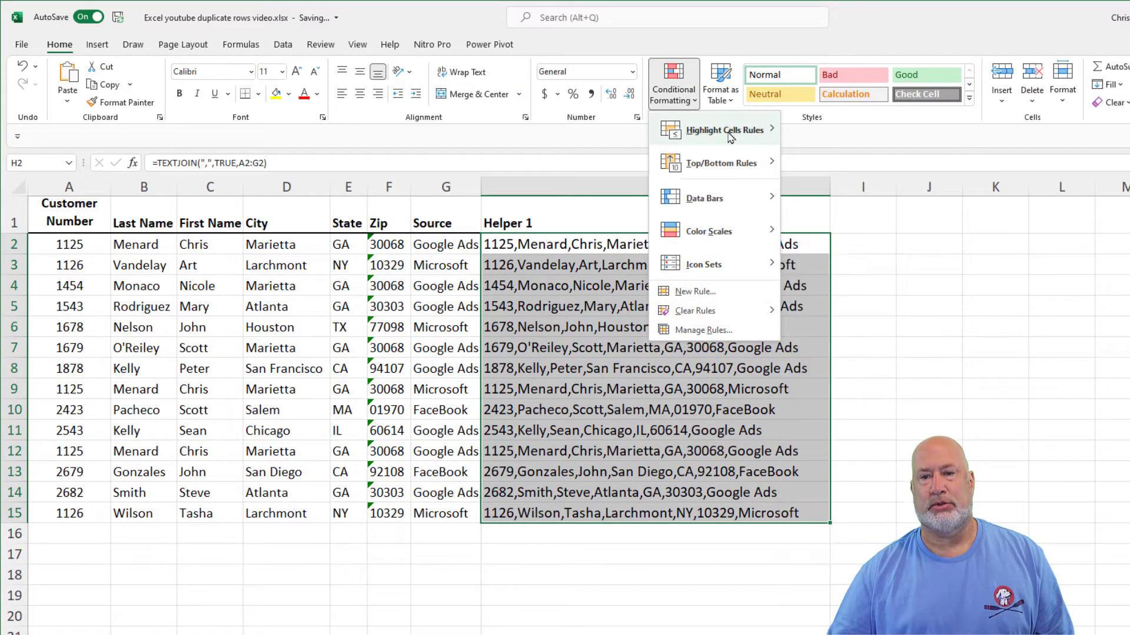
pyautogui.moveTo(729, 131)
pyautogui.click(833, 331)
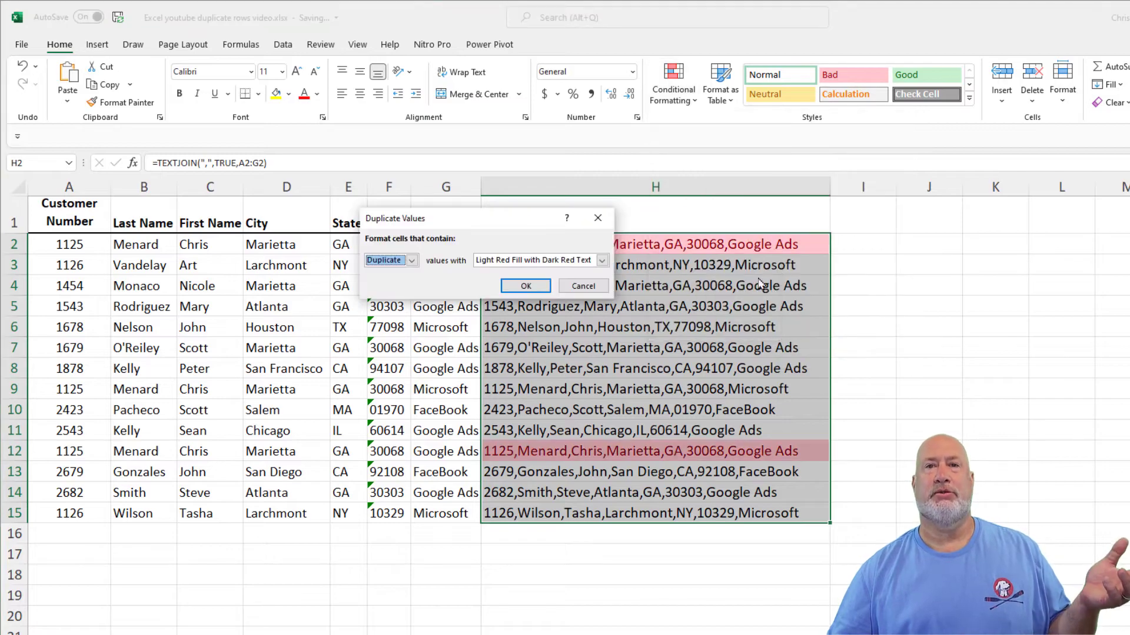
pyautogui.click(503, 287)
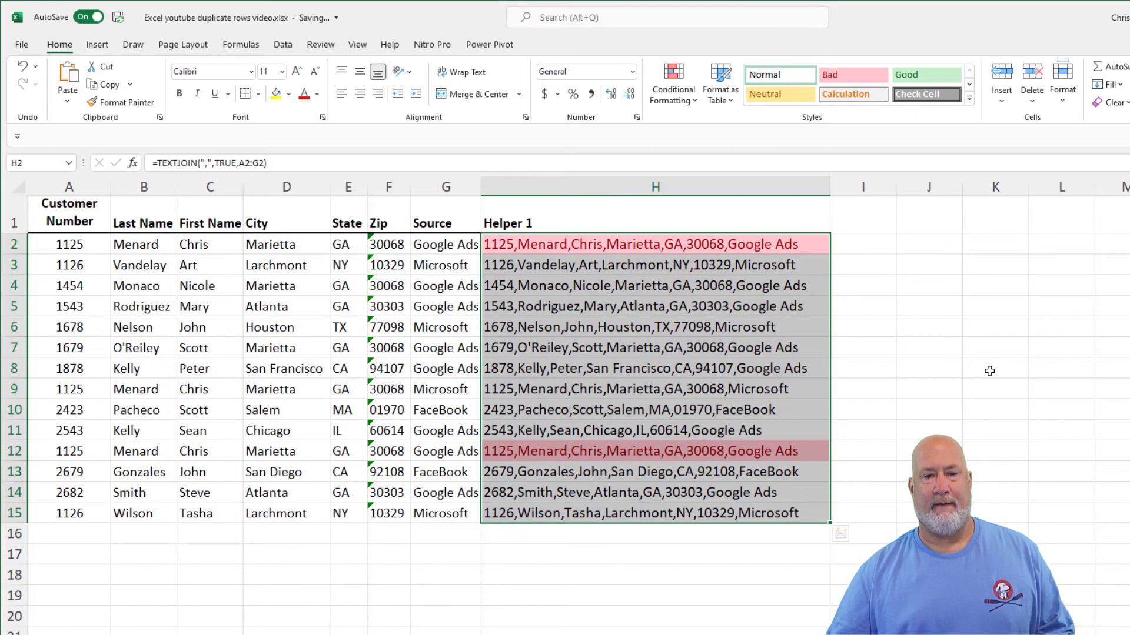
pyautogui.click(989, 370)
# Step: Copy the record in A2:G2 over the records in rows 6, 9 and 11 to create more duplicate rows
pyautogui.moveTo(68, 245); pyautogui.dragTo(418, 244)
pyautogui.hotkey('ctrl', 'c')
pyautogui.click(67, 329)
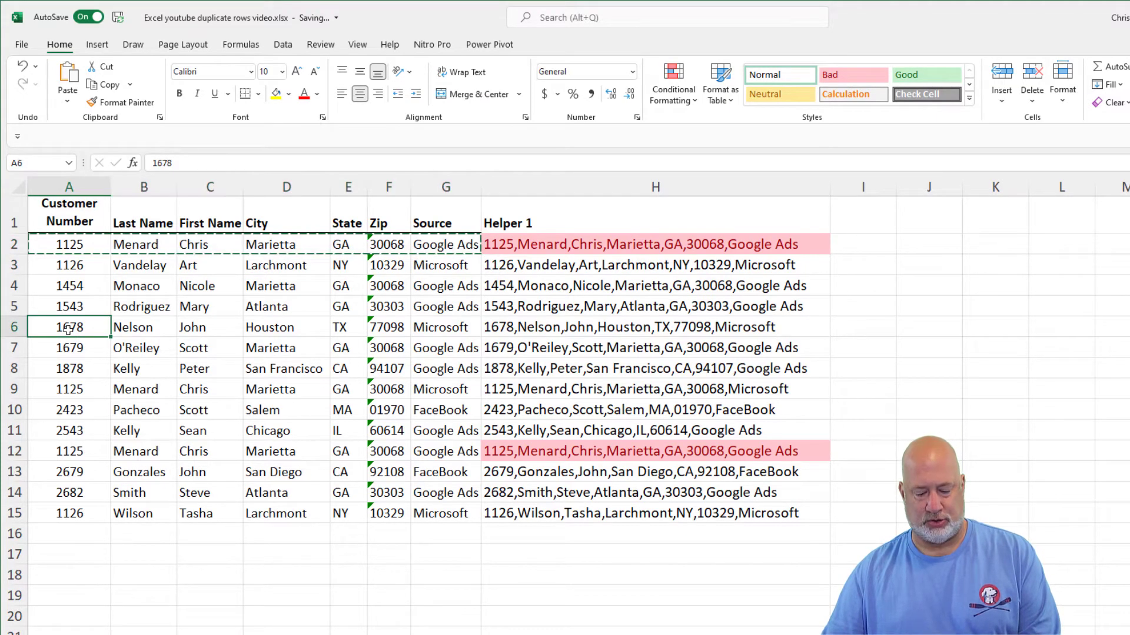
pyautogui.hotkey('ctrl', 'v')
pyautogui.click(65, 386)
pyautogui.hotkey('ctrl', 'v')
pyautogui.click(67, 425)
pyautogui.hotkey('ctrl', 'v')
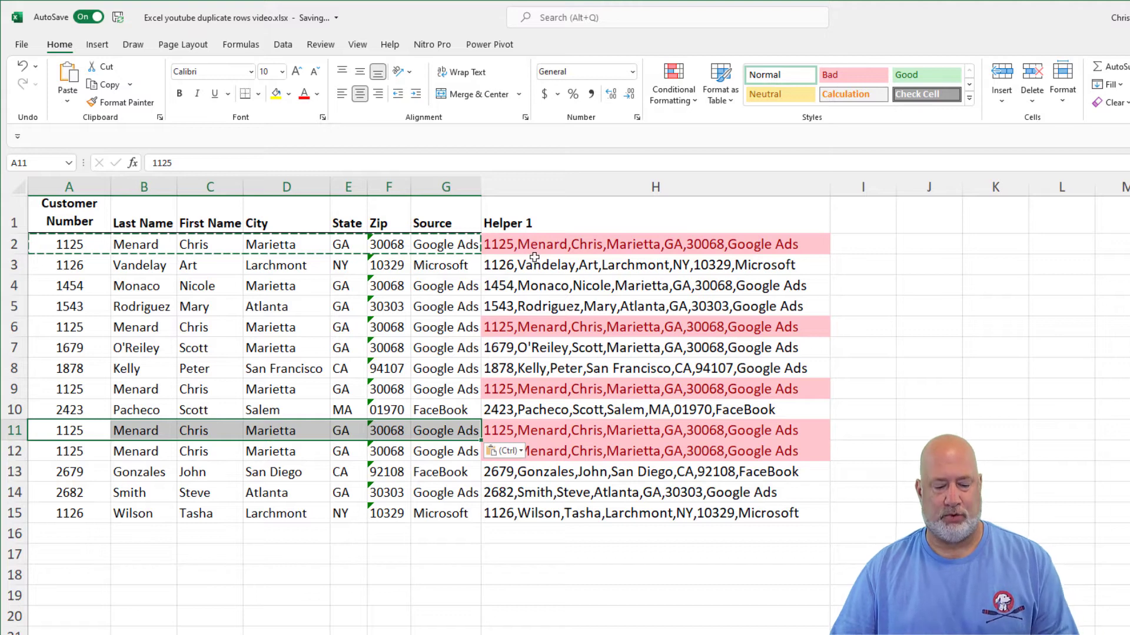
pyautogui.press('Escape')
pyautogui.click(453, 246)
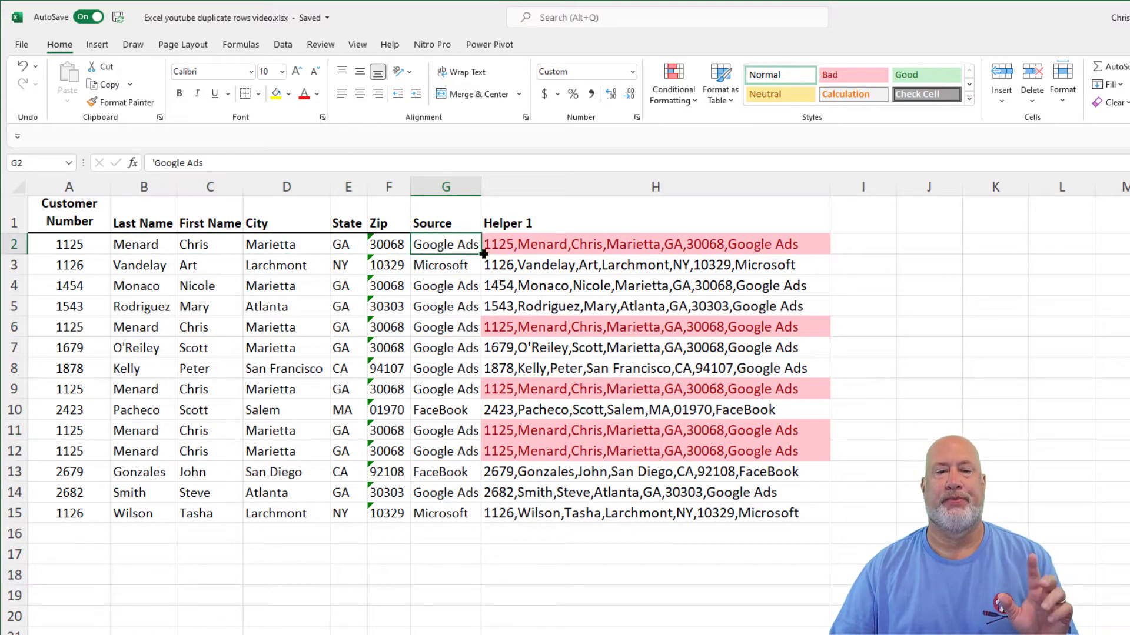
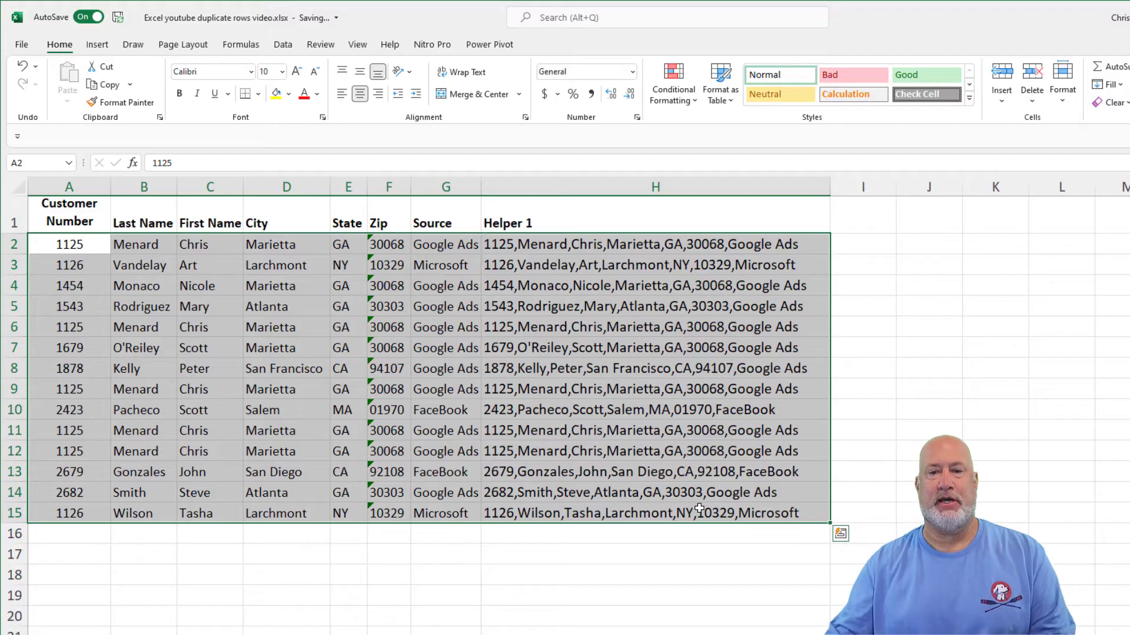
# Step: Start a new conditional formatting rule for A2:H15 that uses a formula to determine which cells to format
pyautogui.click(673, 96)
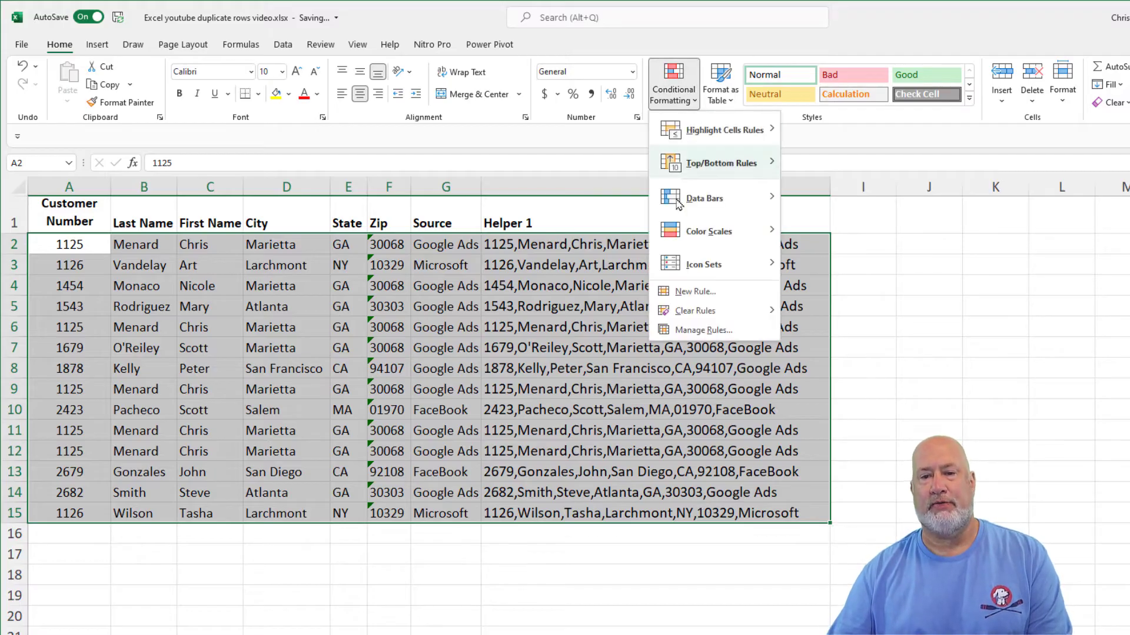
pyautogui.click(695, 292)
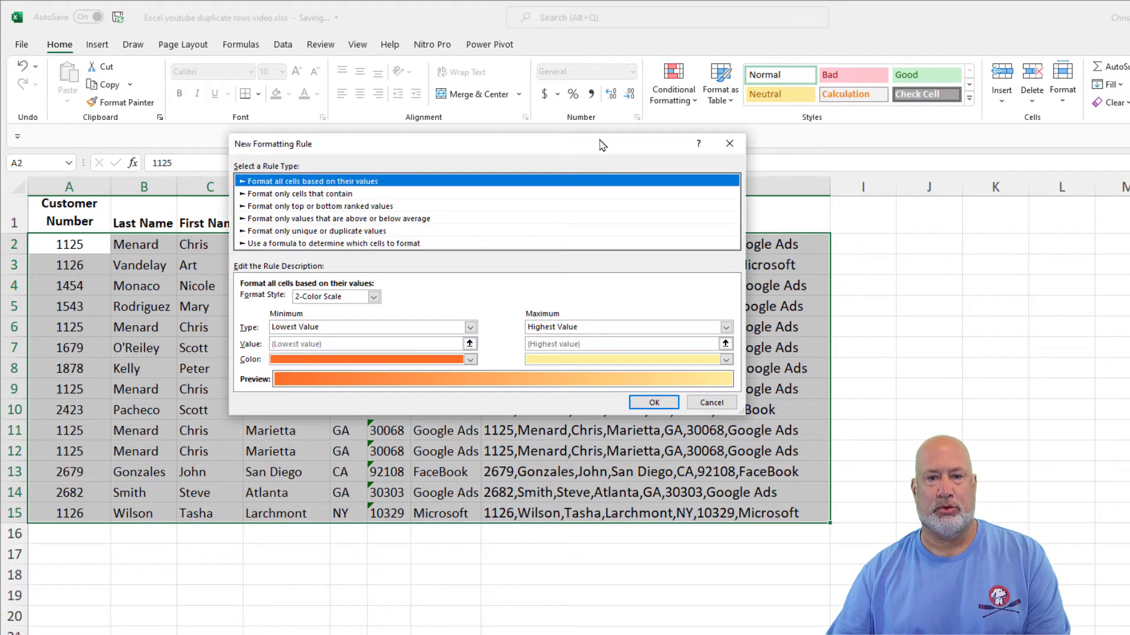
pyautogui.moveTo(618, 149); pyautogui.dragTo(982, 124)
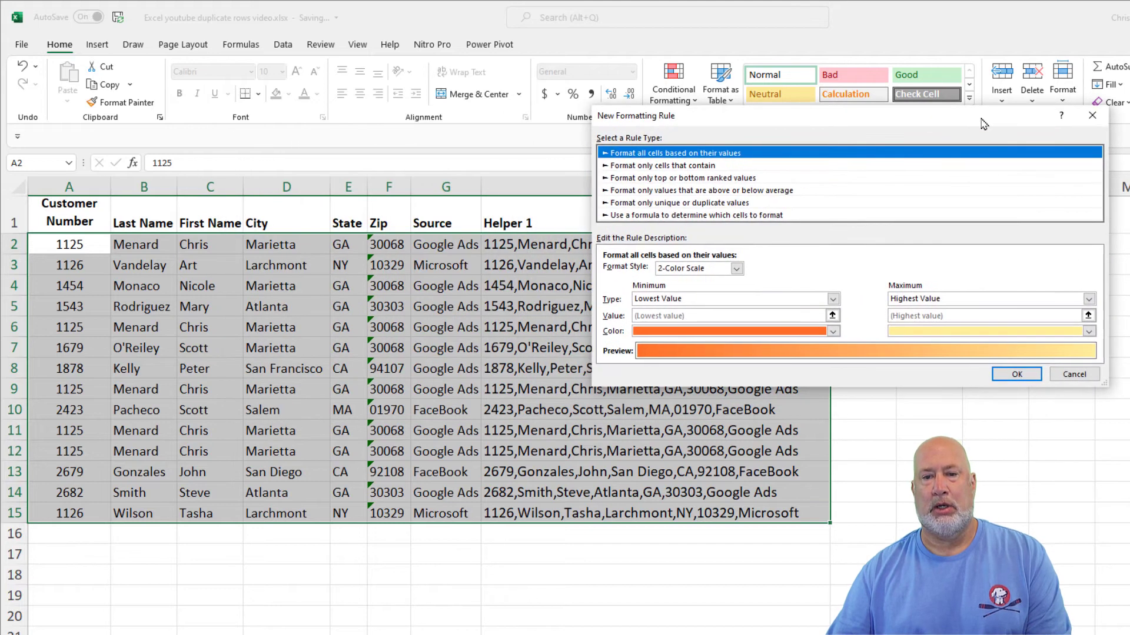
pyautogui.click(697, 215)
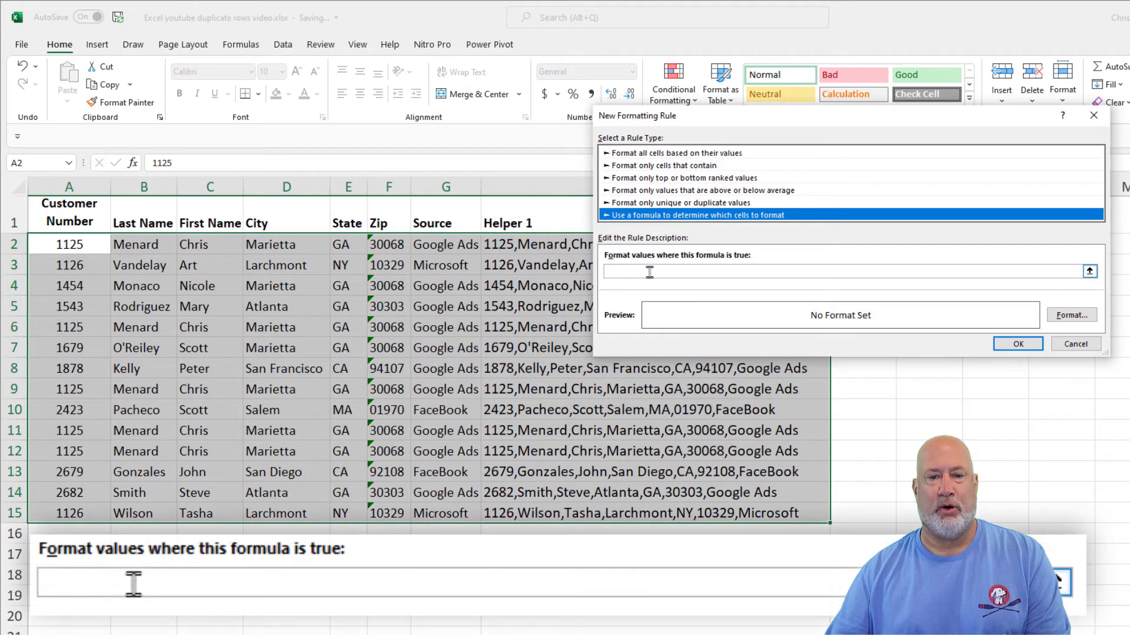
# Step: Enter =countifs(h2:h15,h2)>1 as the rule's formula
pyautogui.click(649, 272)
pyautogui.write('=')
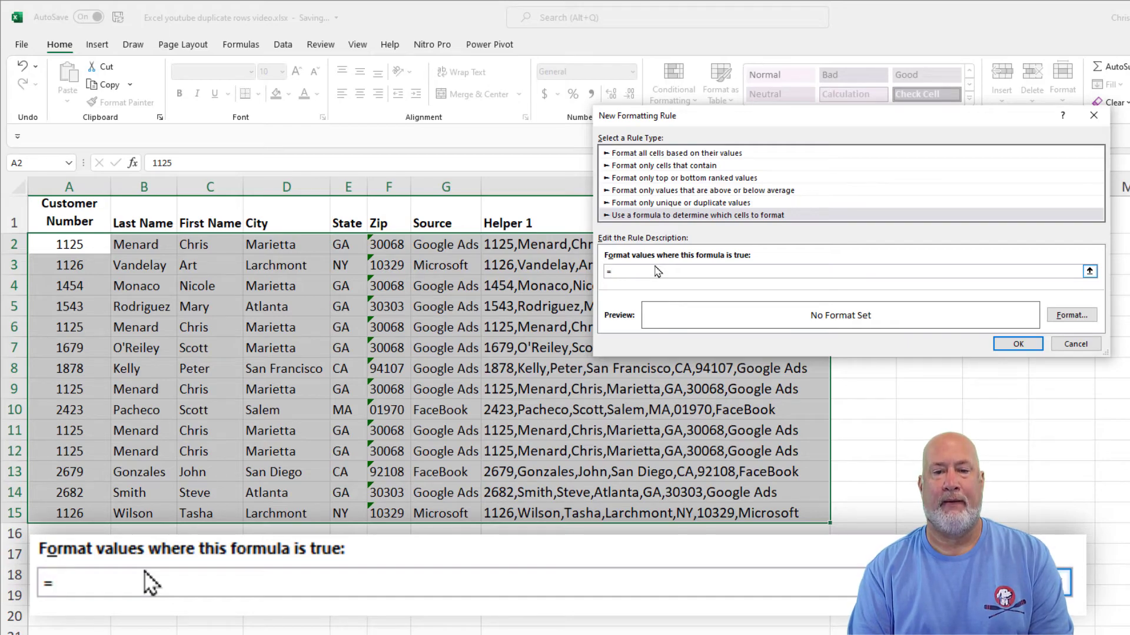
pyautogui.write('count')
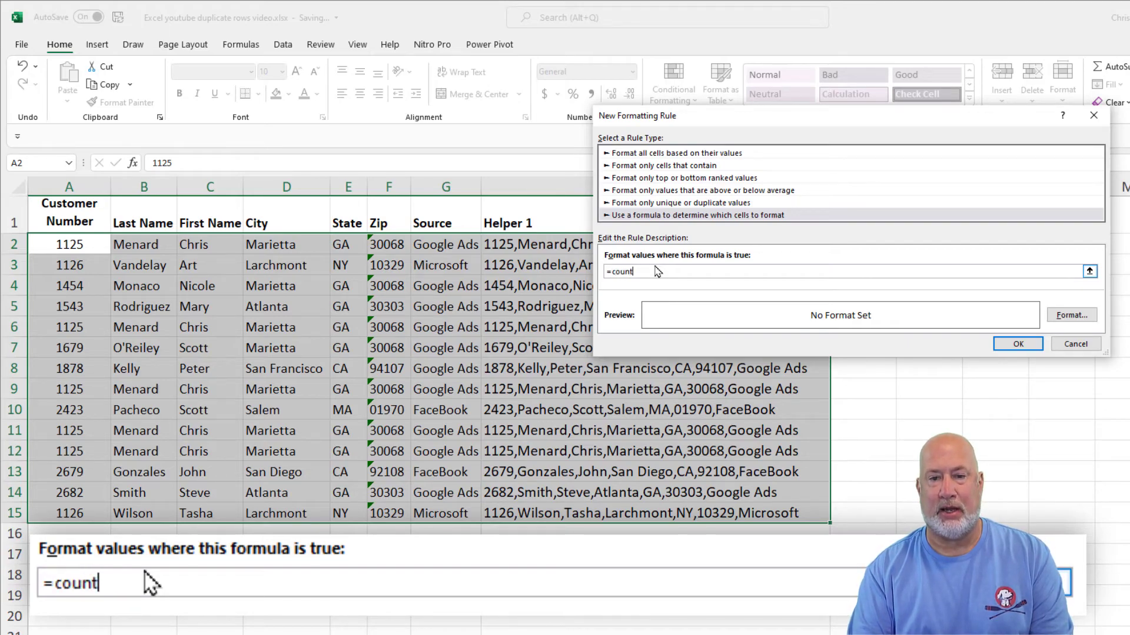
pyautogui.write('ifs')
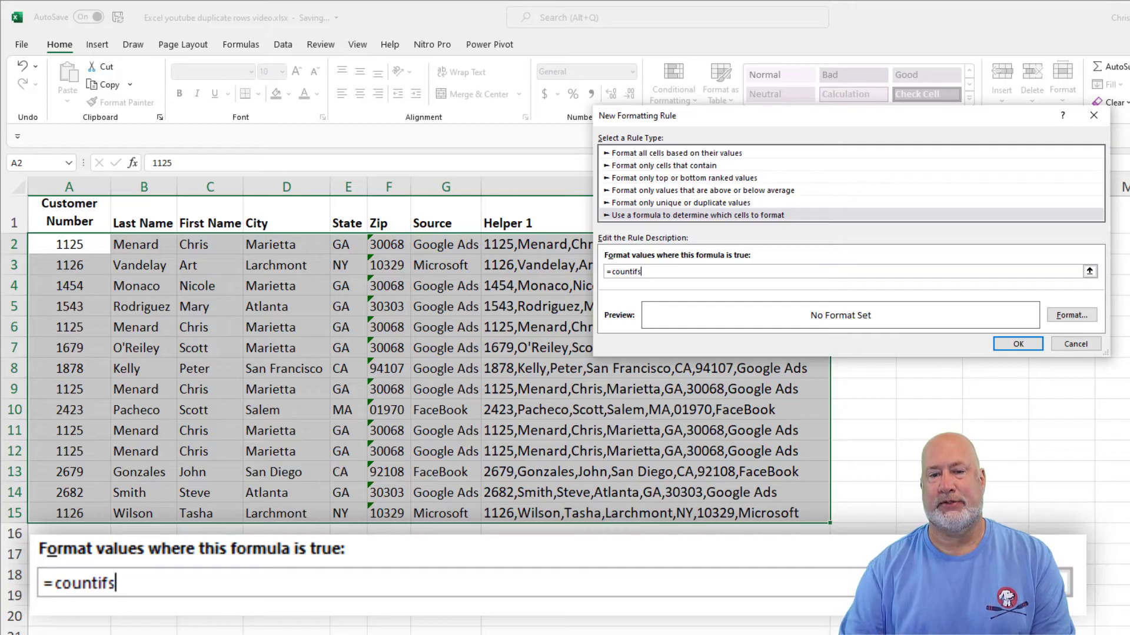
pyautogui.write('(d')
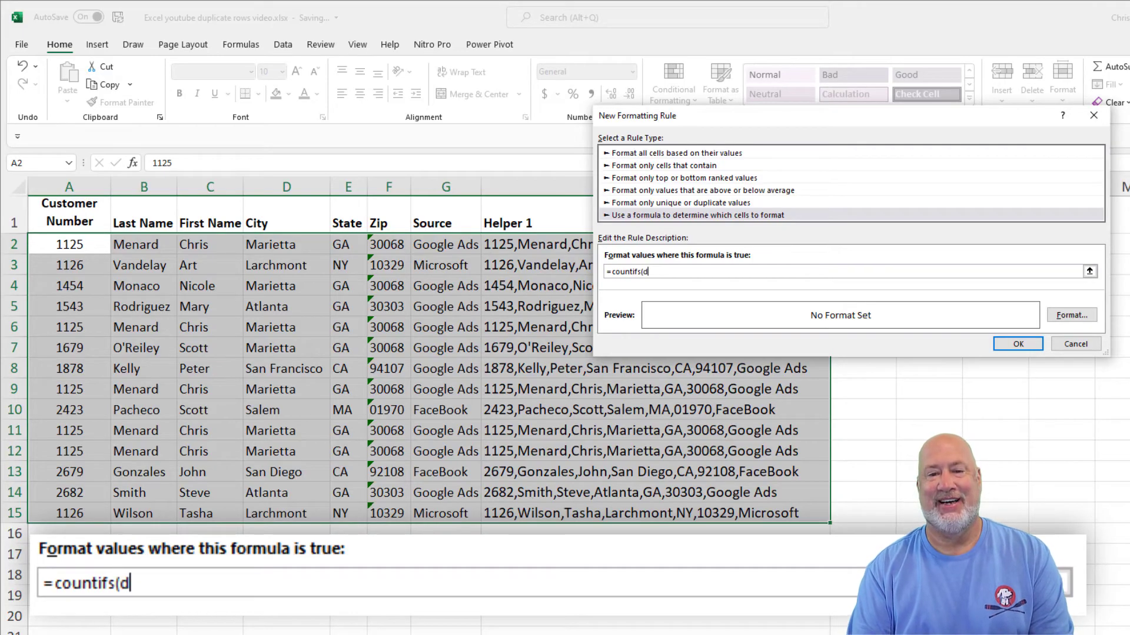
pyautogui.press('BackSpace')
pyautogui.write('h2')
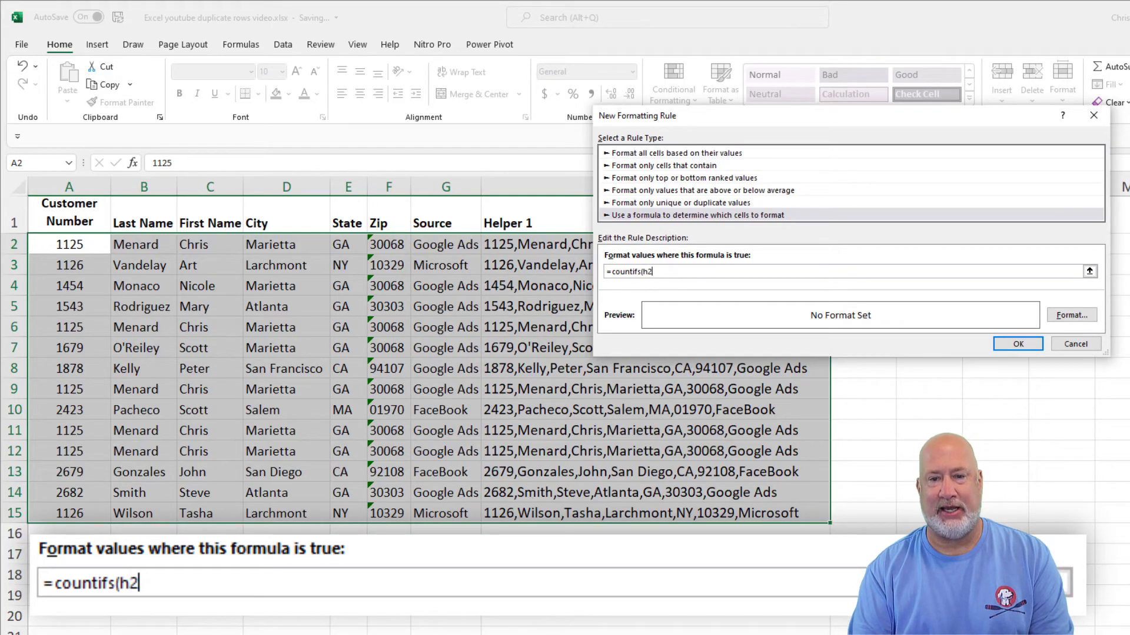
pyautogui.write(':h1')
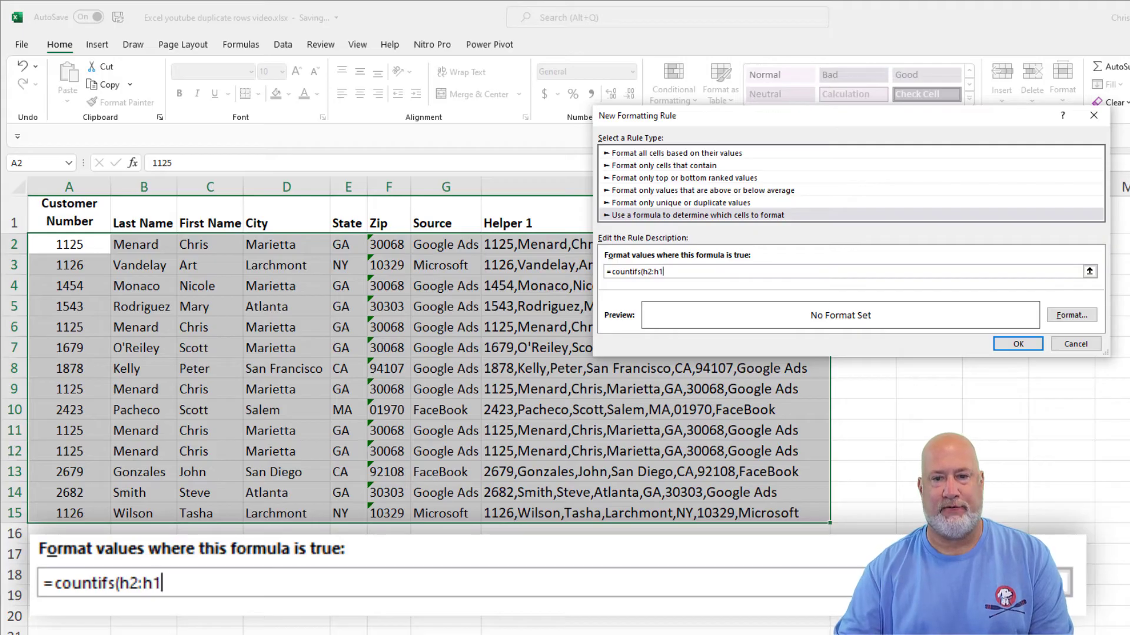
pyautogui.write('5,')
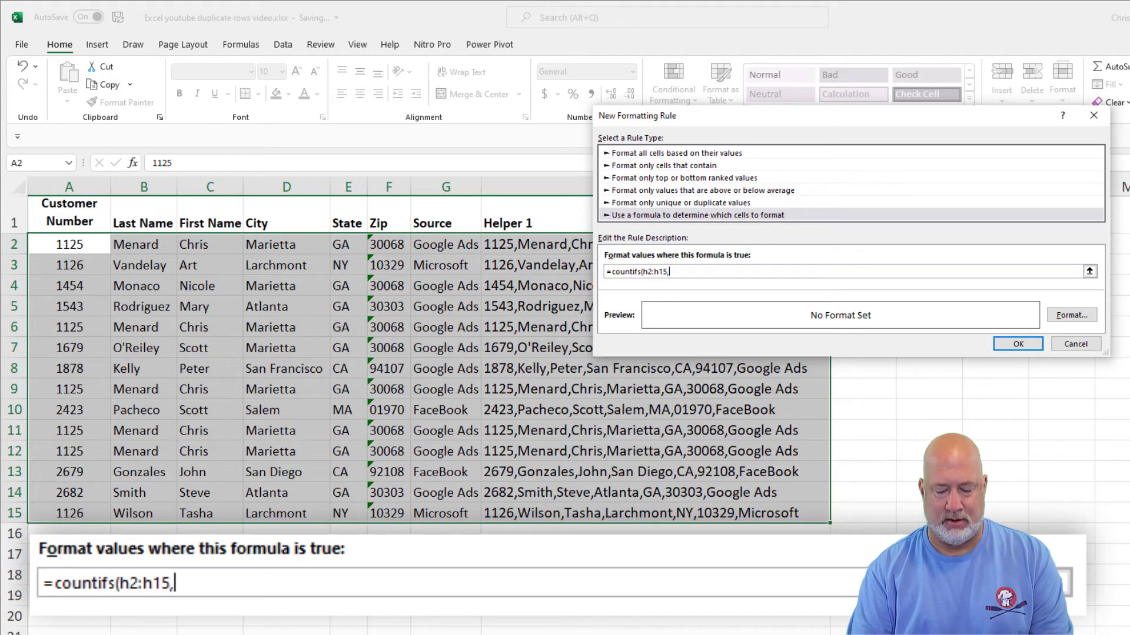
pyautogui.write('h2)')
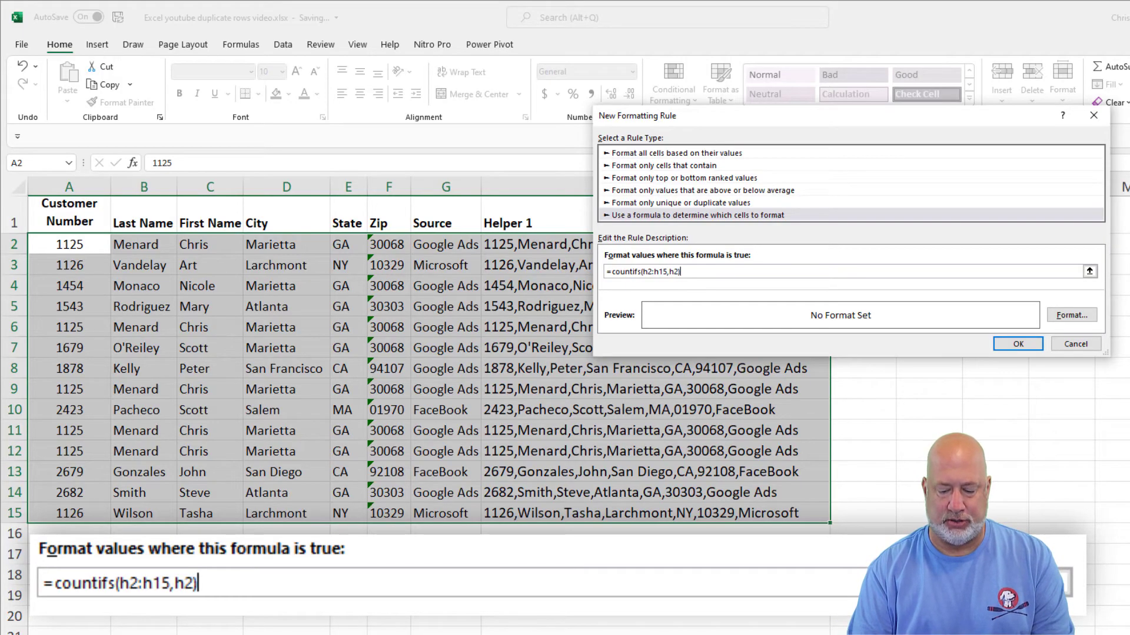
pyautogui.write('>')
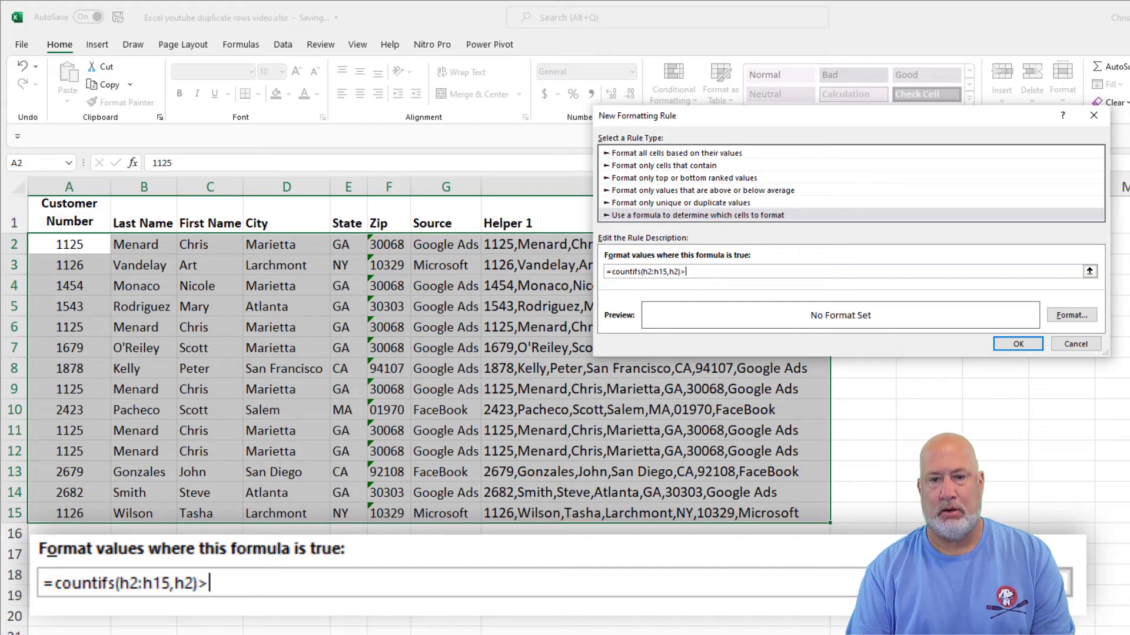
pyautogui.write('1')
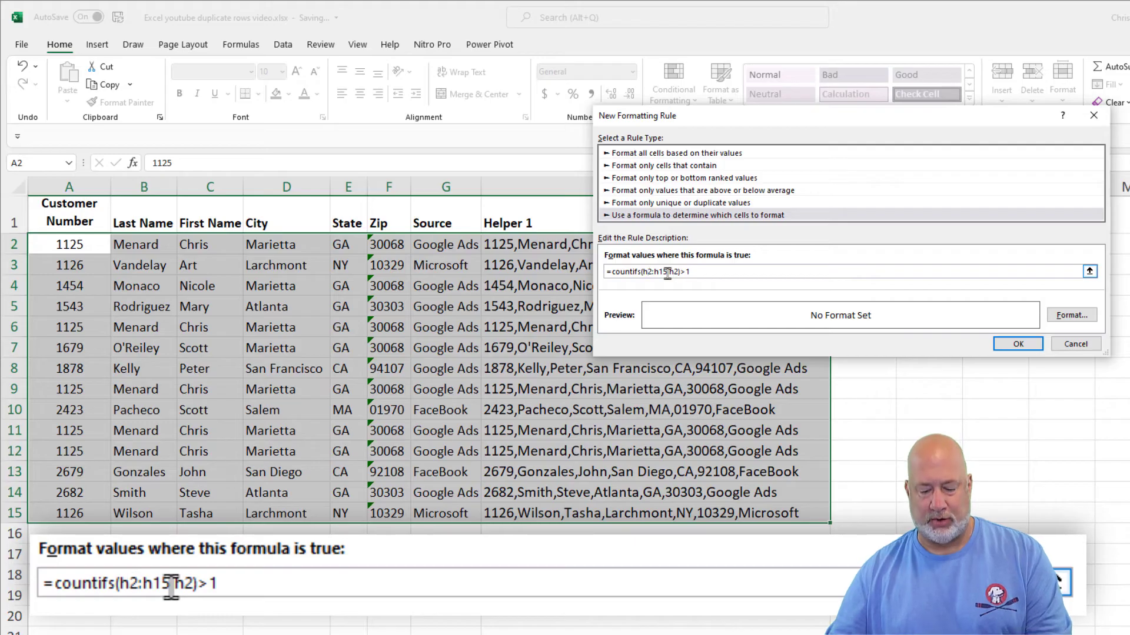
# Step: Lock the rule formula's references so it reads =countifs($H$2:$H$15,$H2)>1, with only the column fixed in the criterion
pyautogui.press('F4')
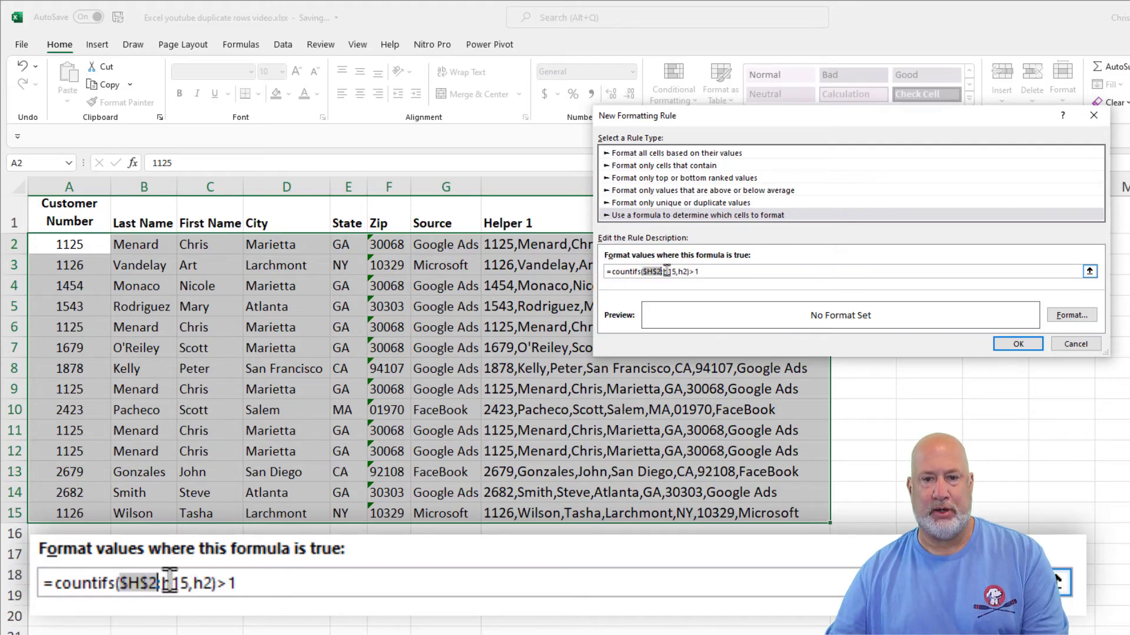
pyautogui.click(667, 271)
pyautogui.press('F4')
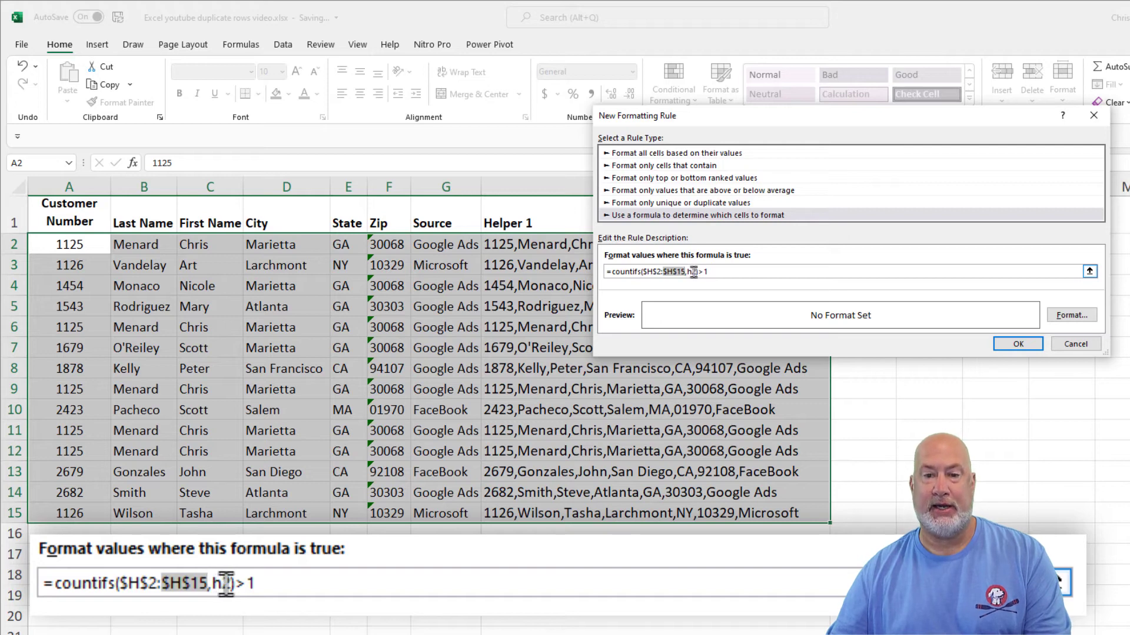
pyautogui.click(692, 271)
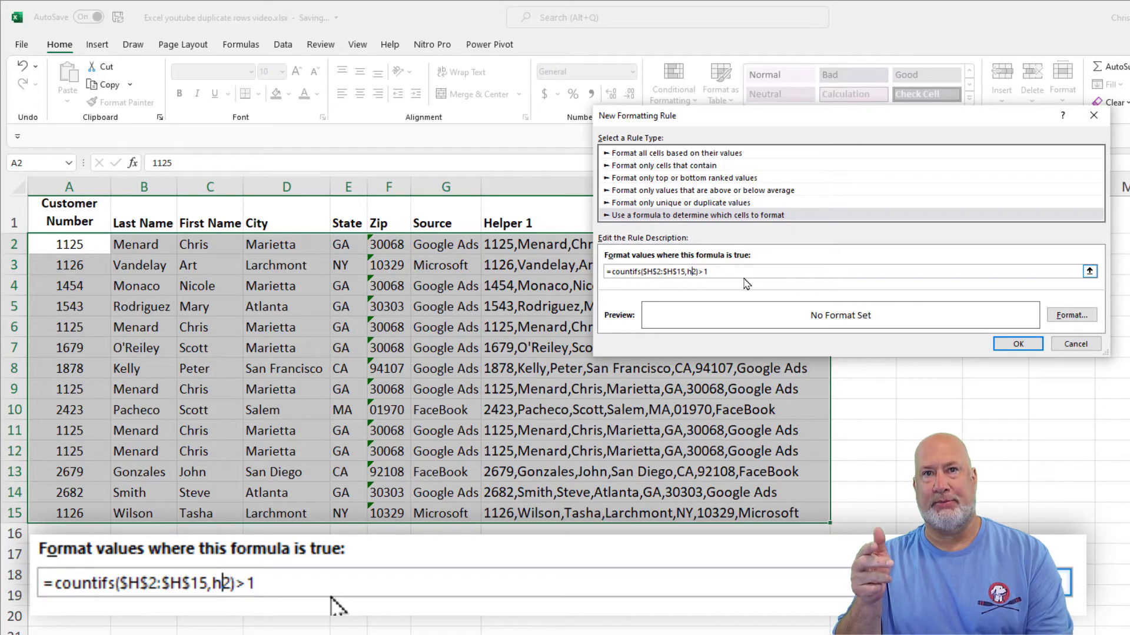
pyautogui.press('F4')
pyautogui.press('F4')
pyautogui.press('F4')
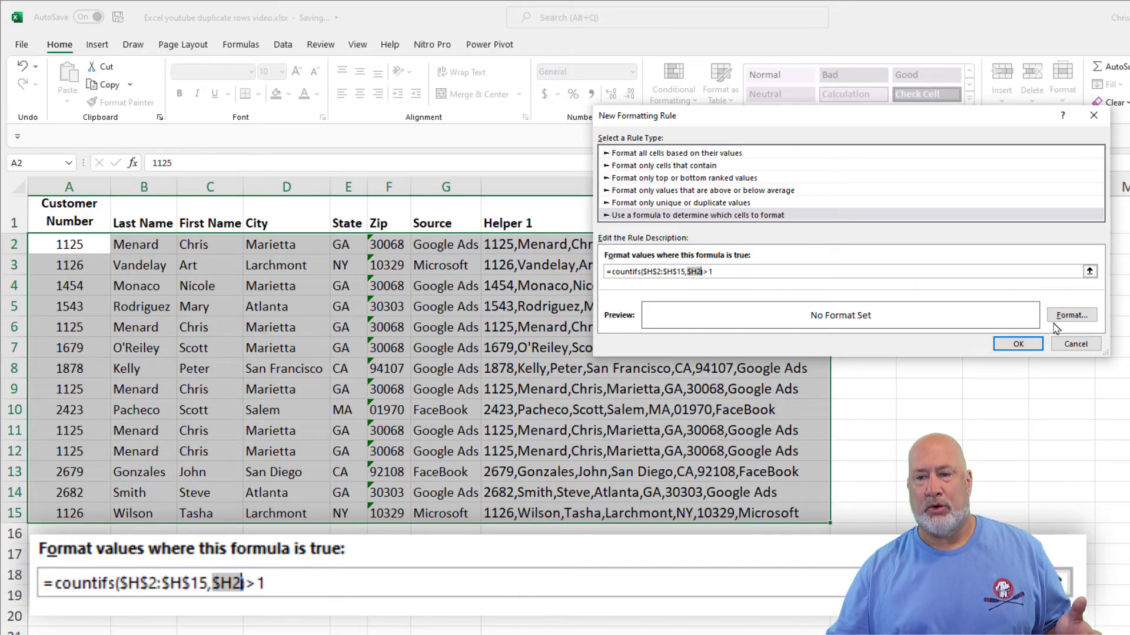
# Step: Give the rule an orange background fill and apply it to the selected rows
pyautogui.click(1070, 315)
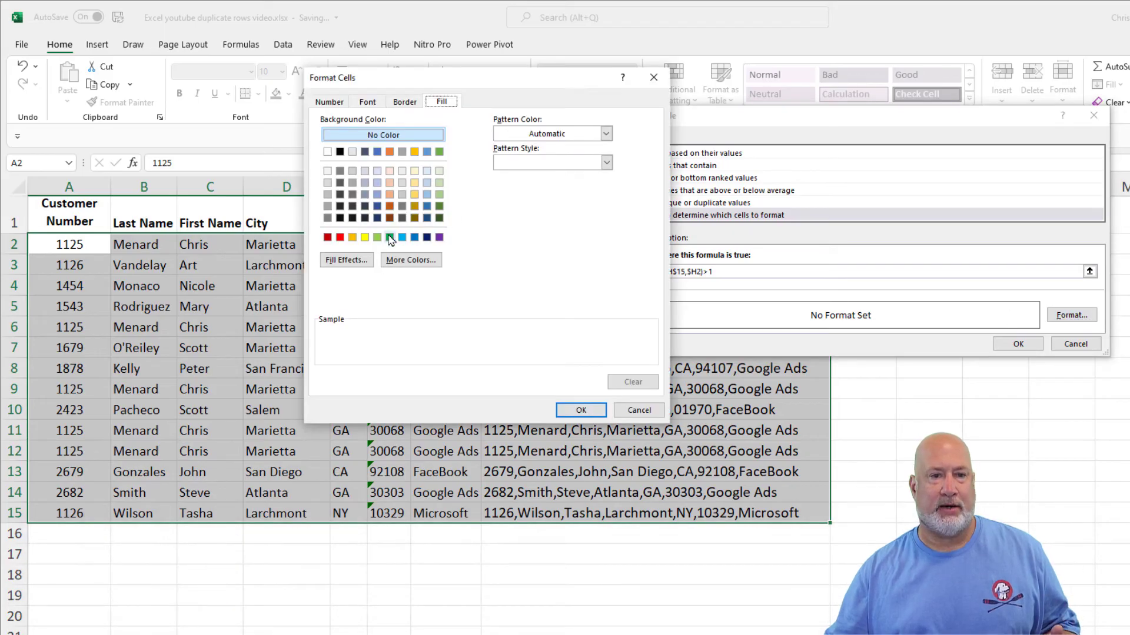
pyautogui.click(352, 237)
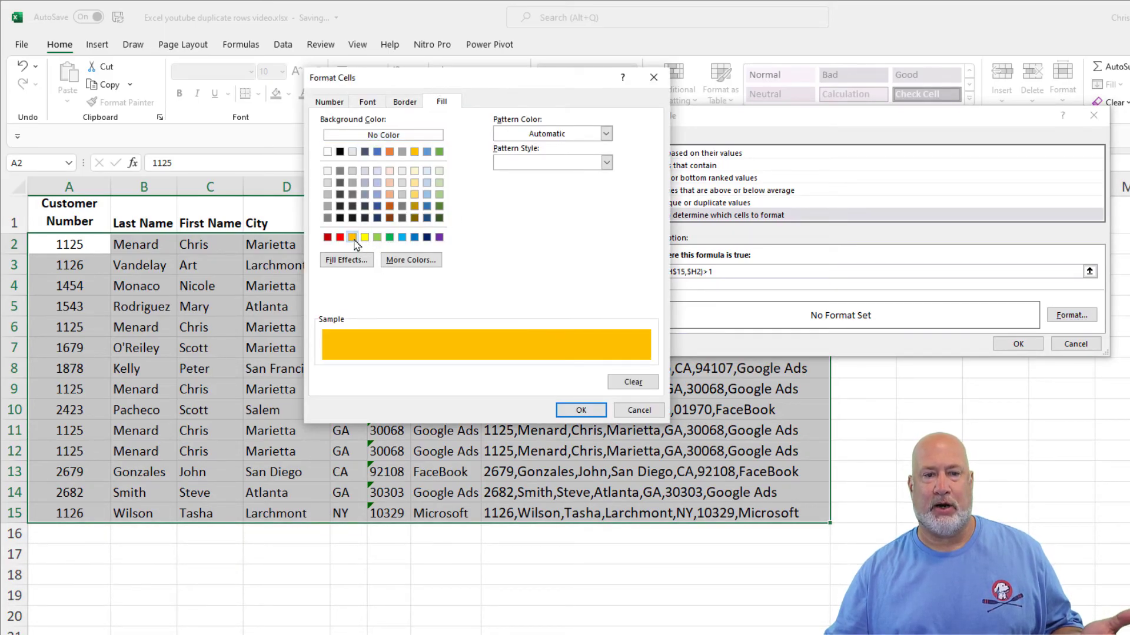
pyautogui.click(581, 410)
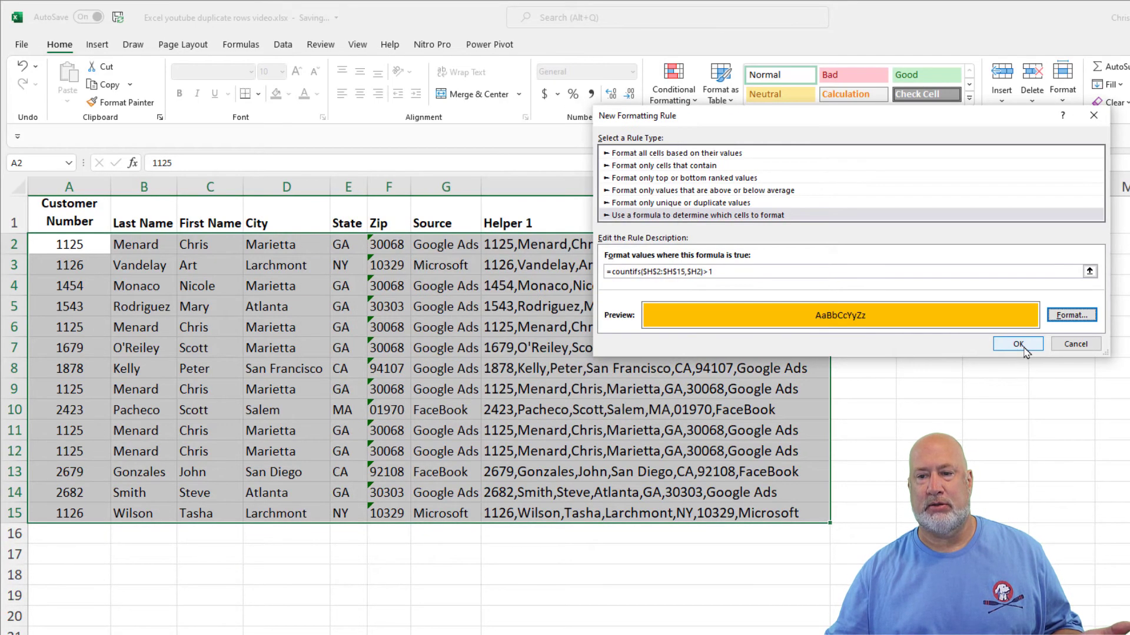
pyautogui.click(1017, 344)
pyautogui.click(696, 278)
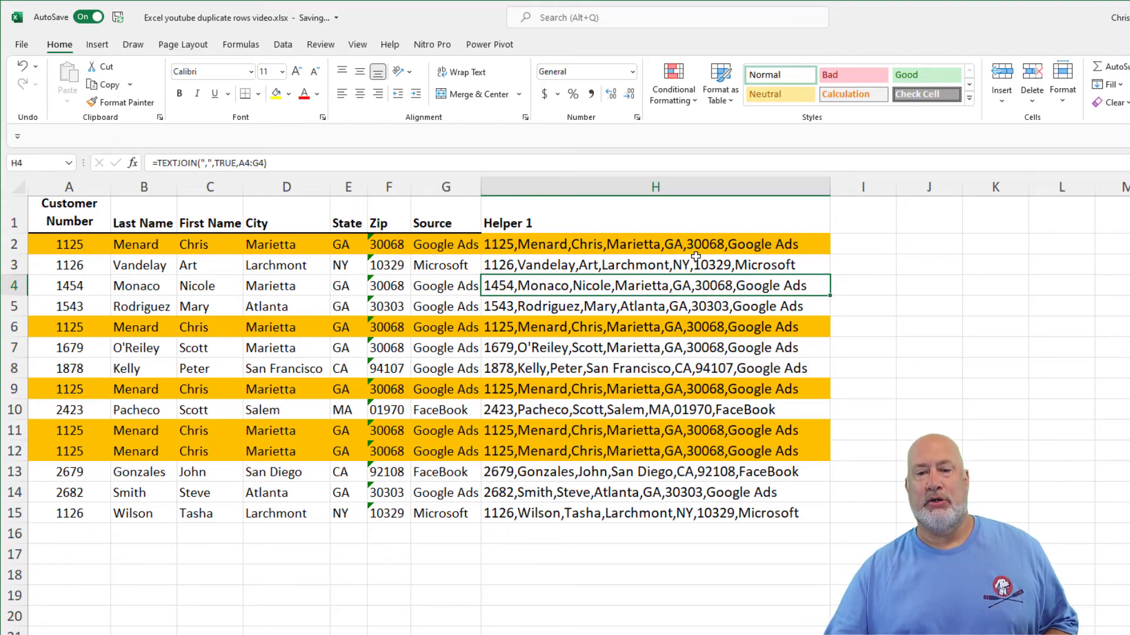
pyautogui.click(683, 242)
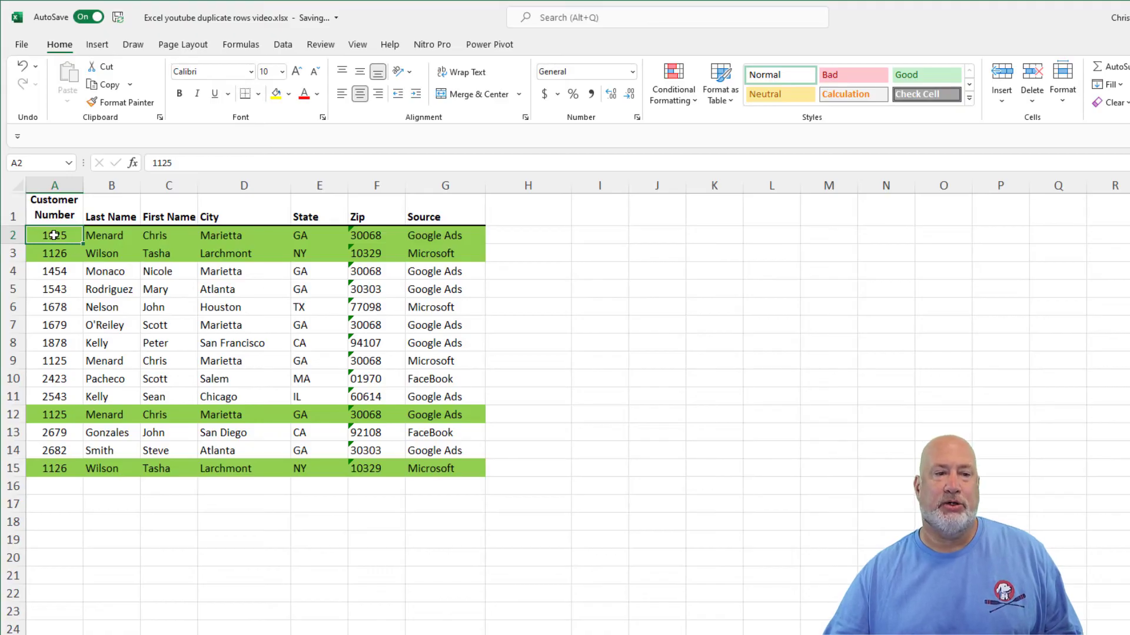
# Step: Select A2:G15 on the sheet without a helper column and open its existing conditional formatting rule to examine the COUNTIFS formula
pyautogui.moveTo(53, 235); pyautogui.dragTo(422, 472)
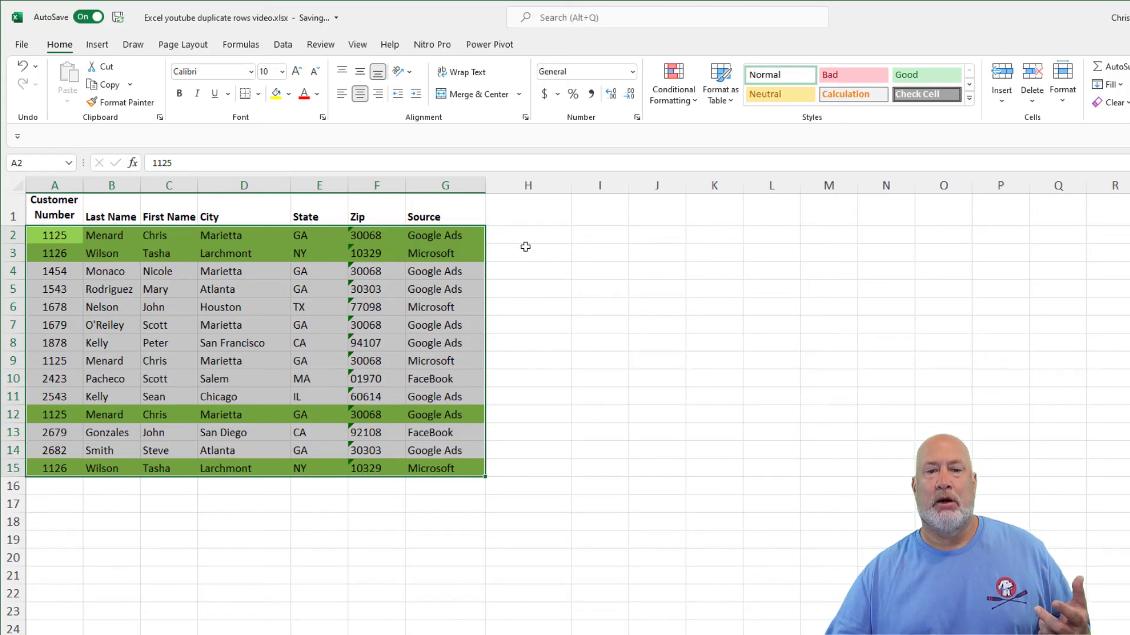
pyautogui.click(674, 86)
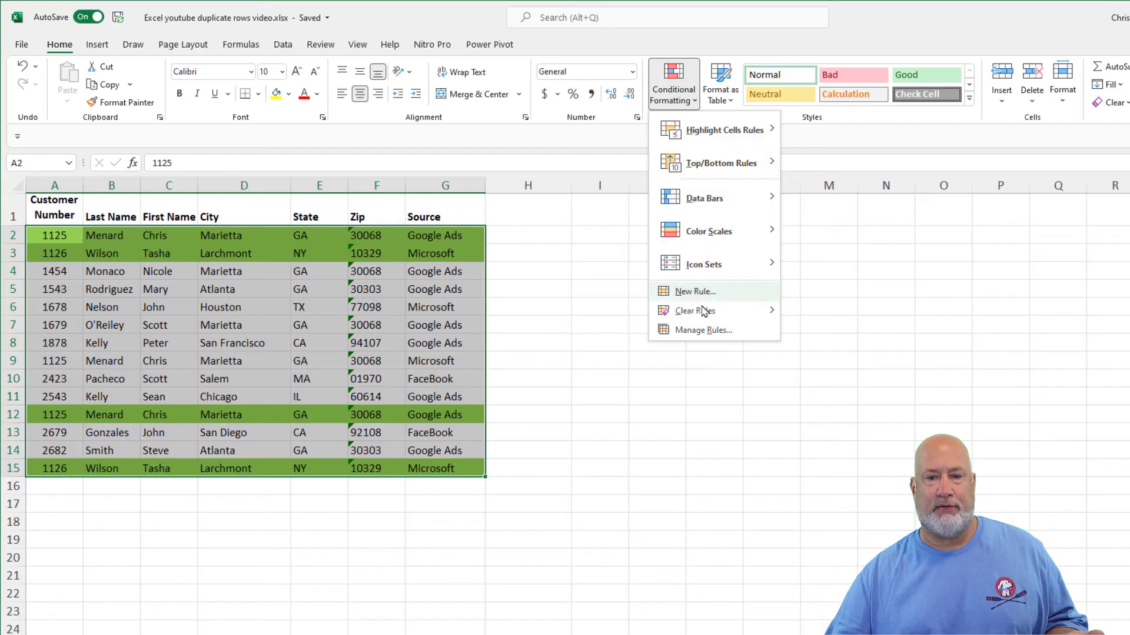
pyautogui.click(702, 329)
pyautogui.click(681, 185)
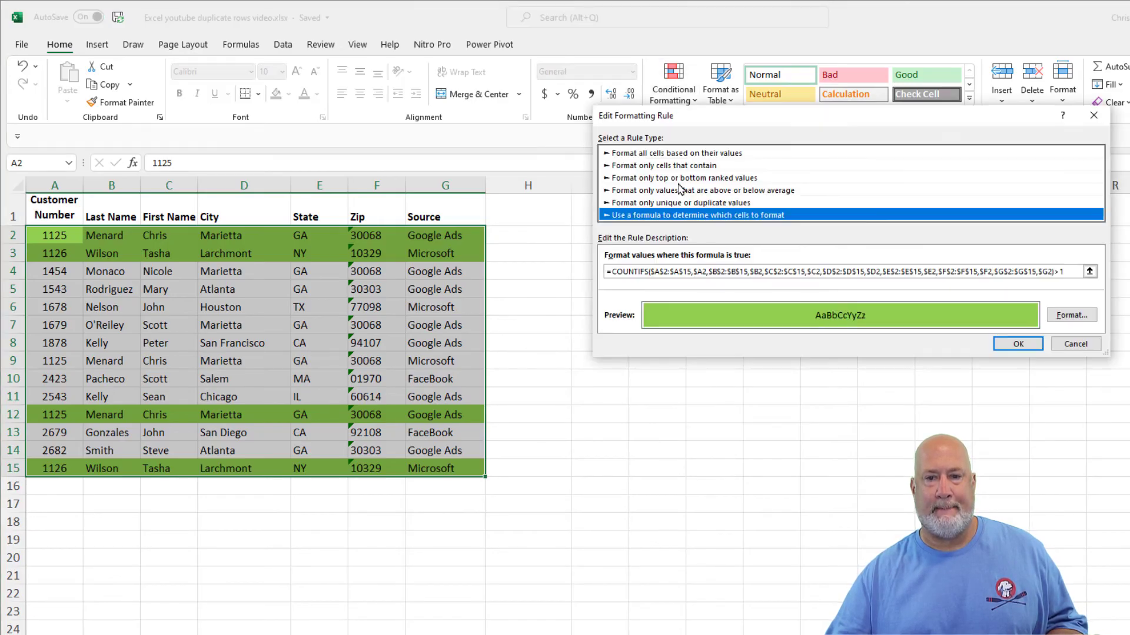